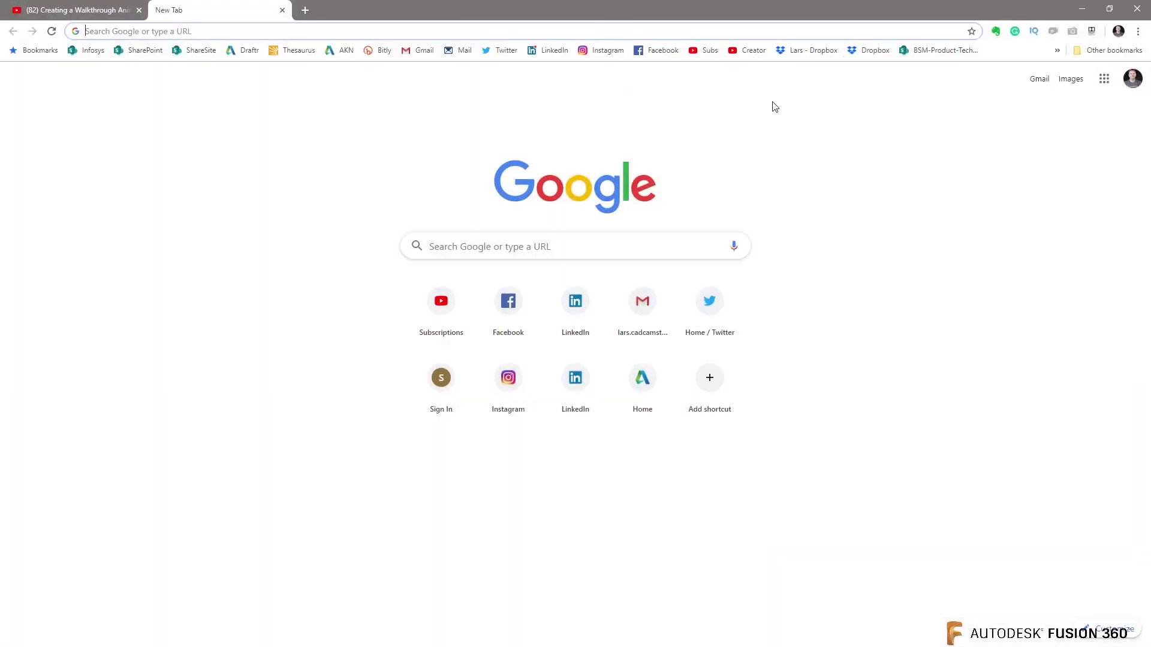
# Step: Search Google for 'crazy sra' to bring up crazy-straw results with example images
pyautogui.click(525, 245)
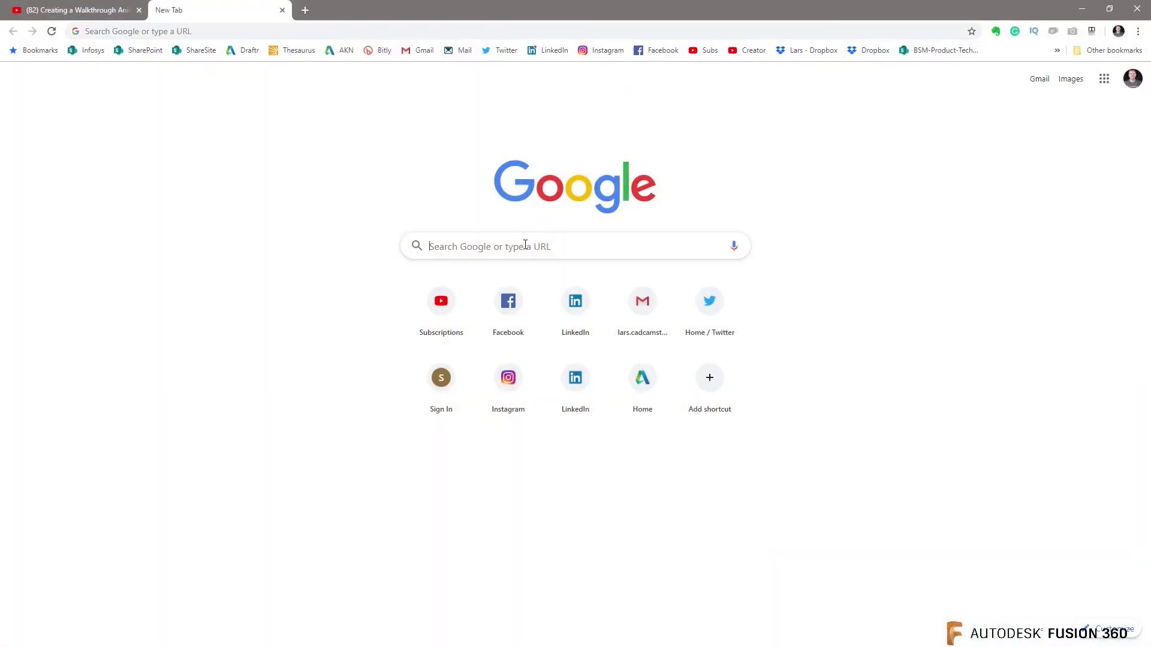
pyautogui.write('crazy s')
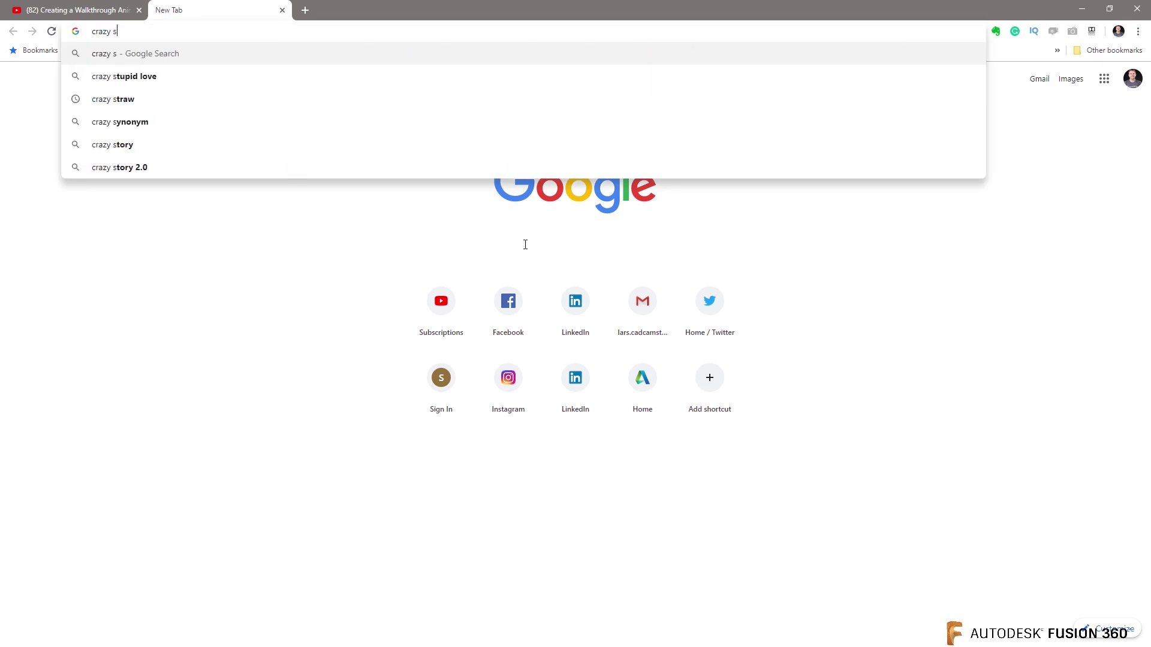
pyautogui.write('raw')
pyautogui.press('Return')
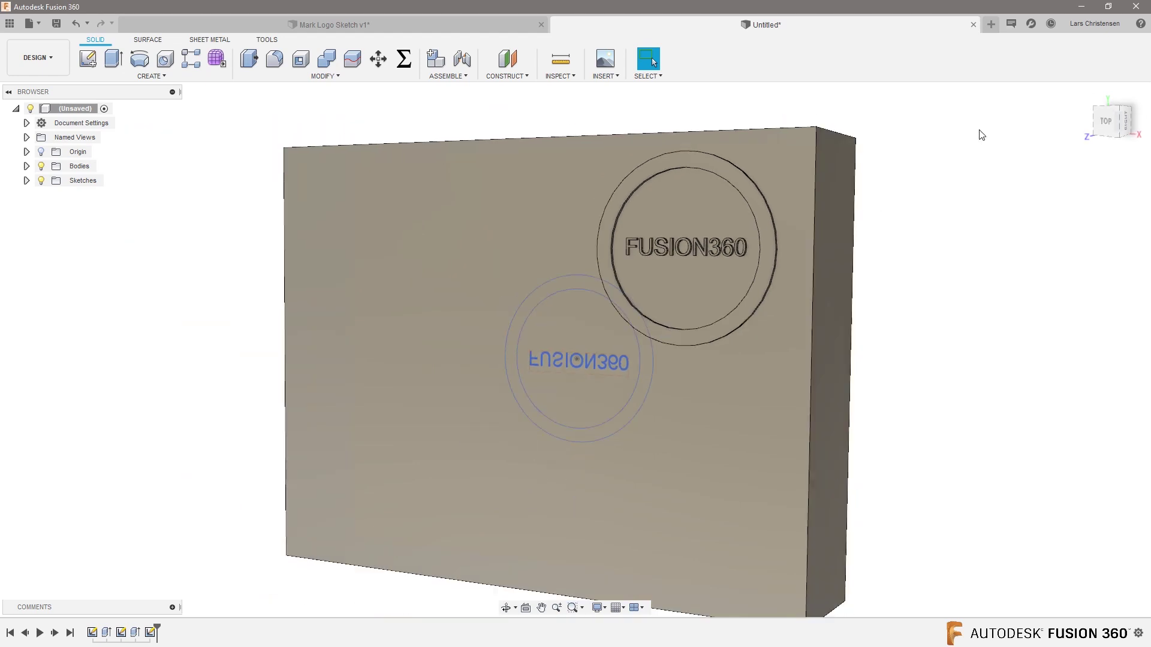
# Step: In a new design's Form workspace, create a small T-spline cylinder centred on the origin
pyautogui.click(995, 28)
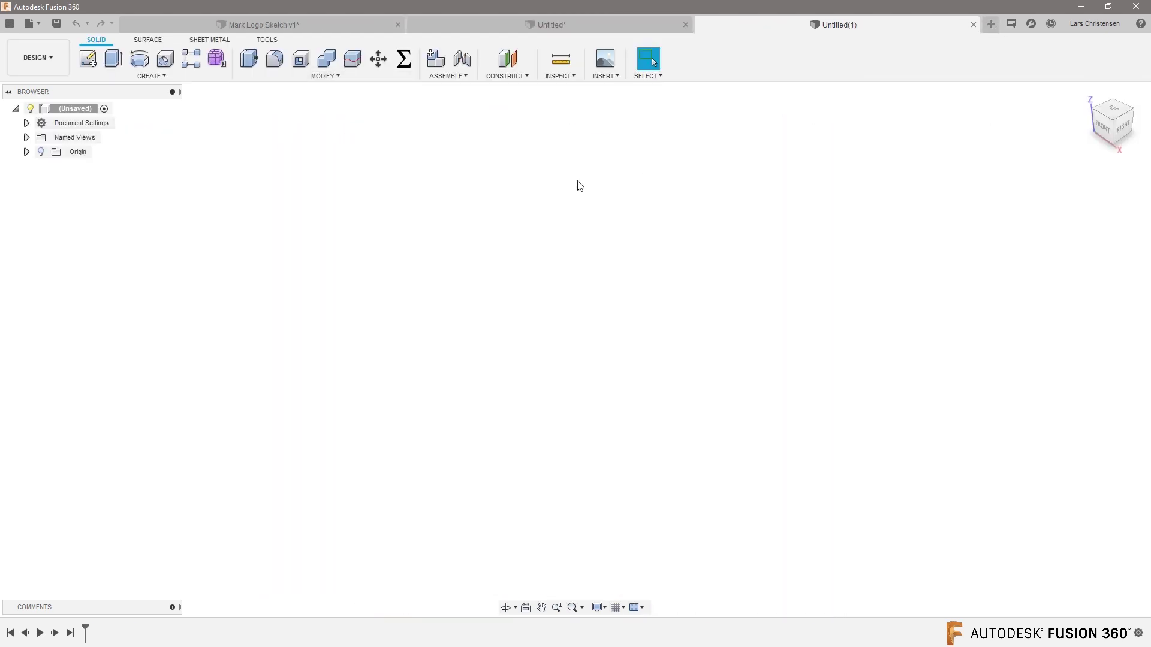
pyautogui.click(215, 61)
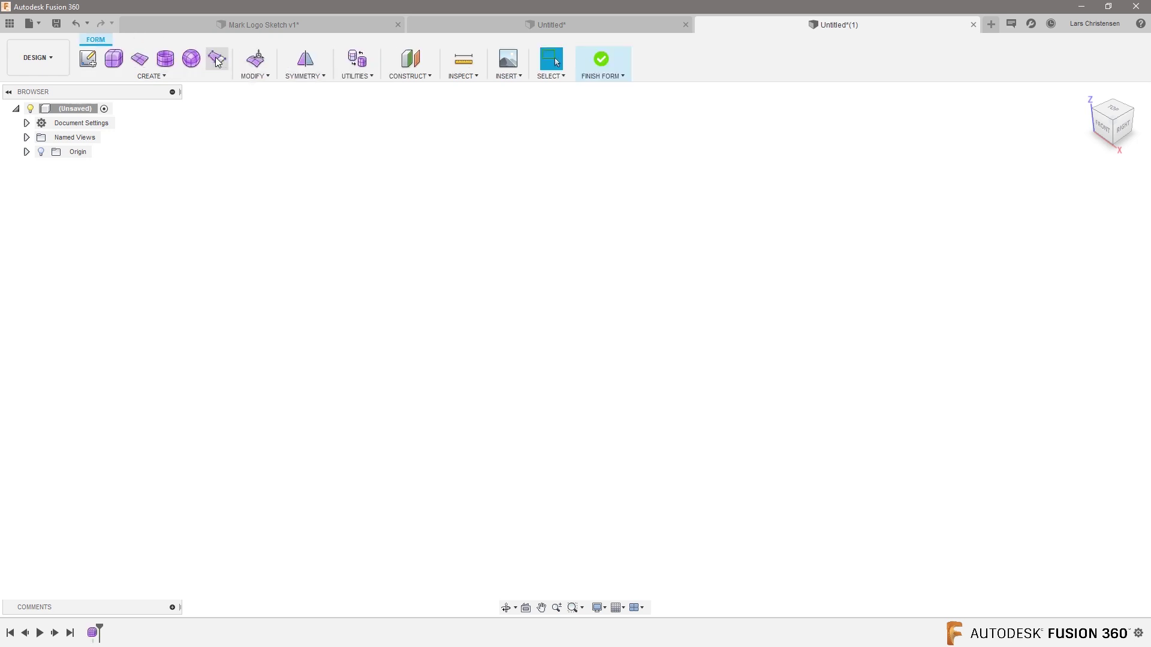
pyautogui.click(167, 67)
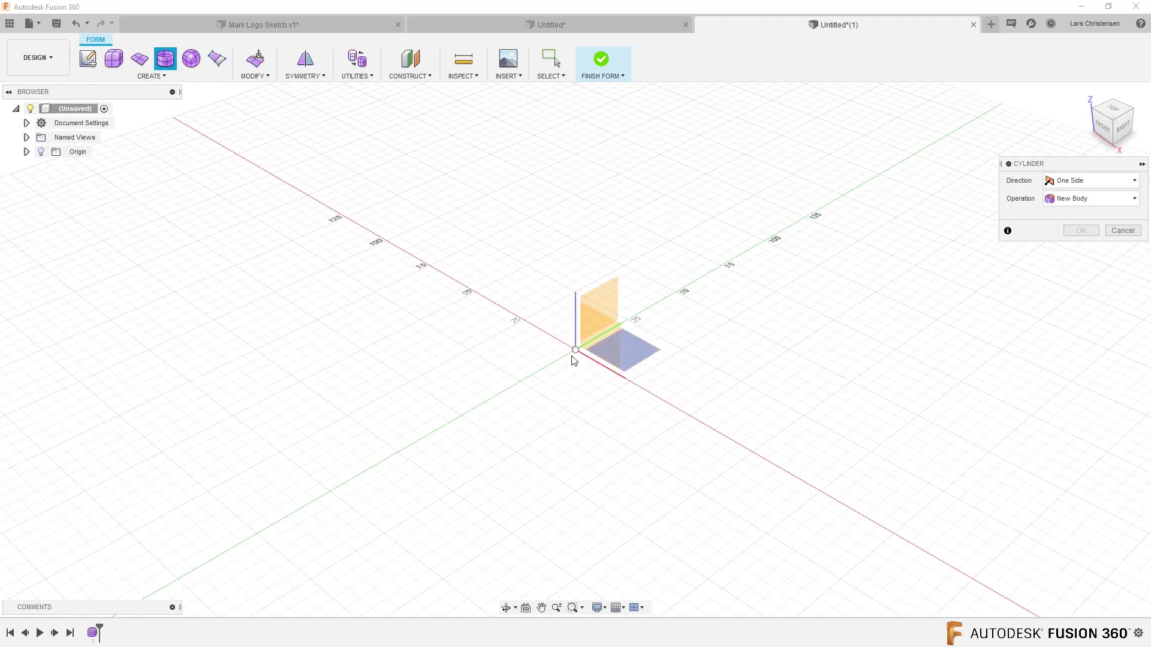
pyautogui.click(589, 354)
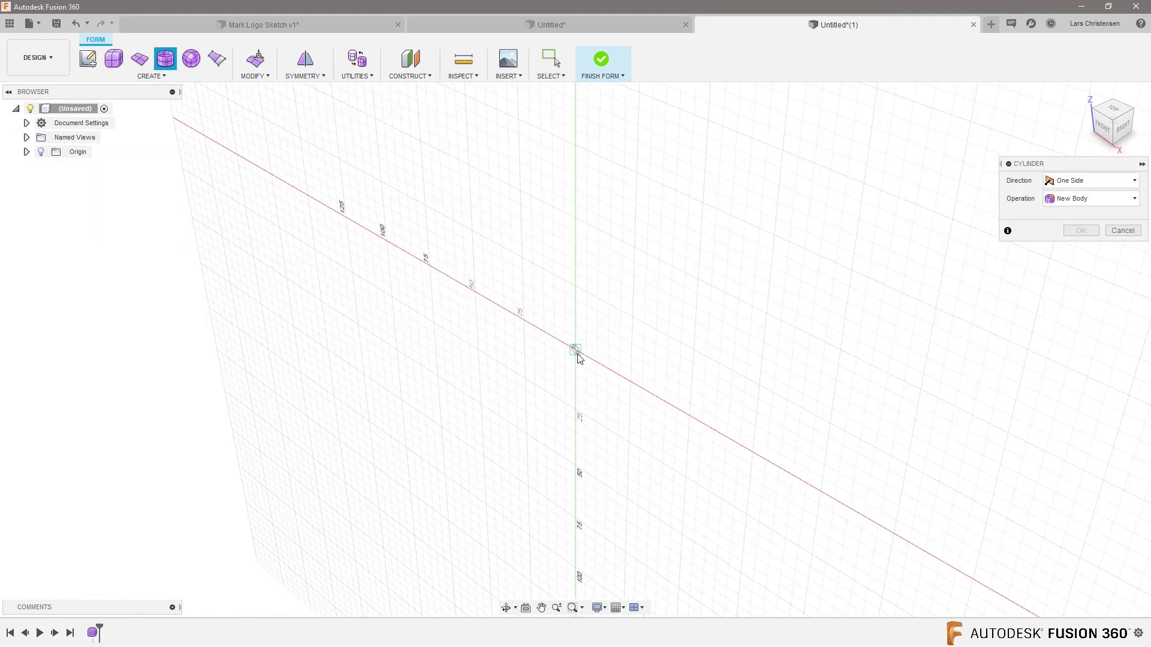
pyautogui.click(576, 353)
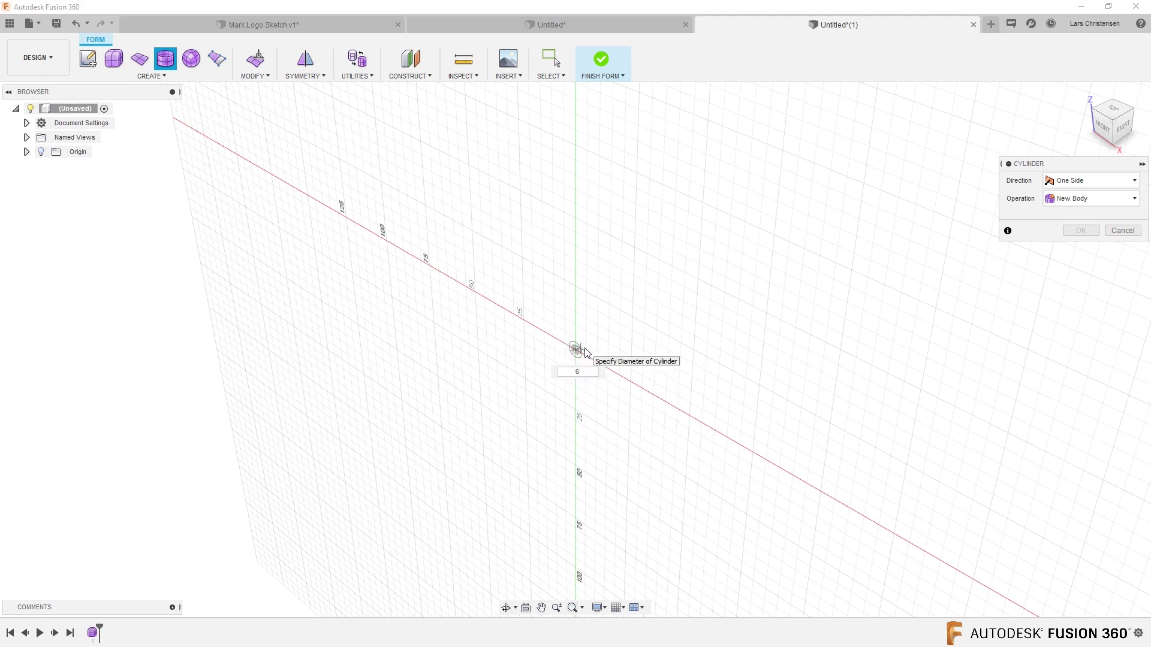
pyautogui.click(586, 352)
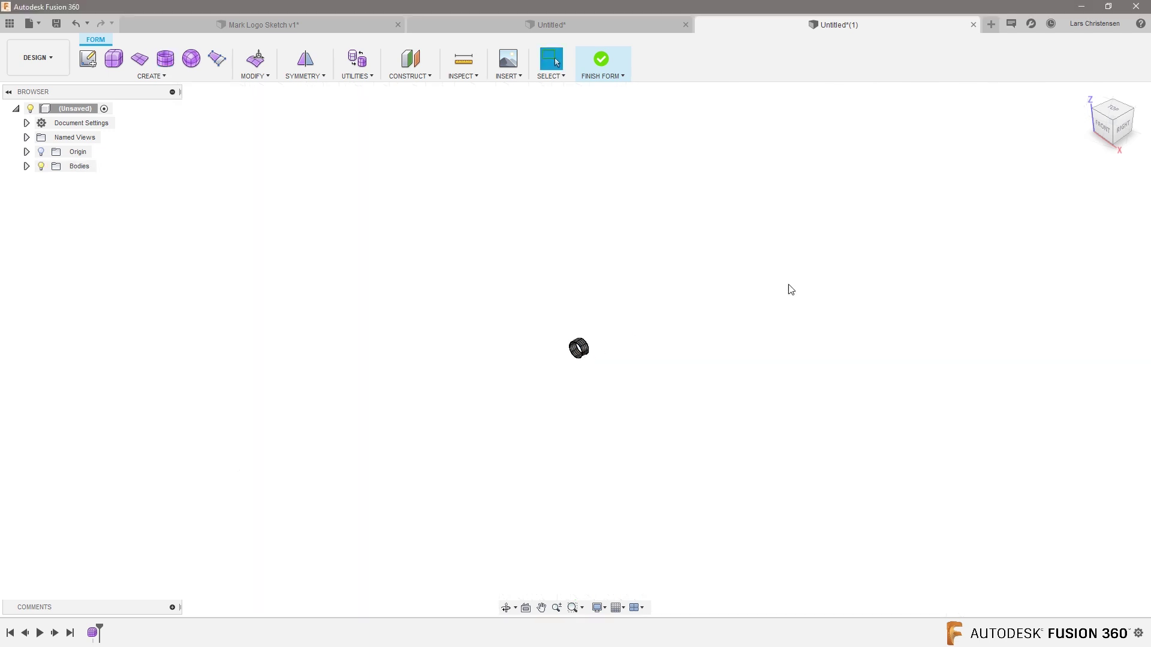
pyautogui.scroll(3, 789, 288)
pyautogui.scroll(5, 501, 418)
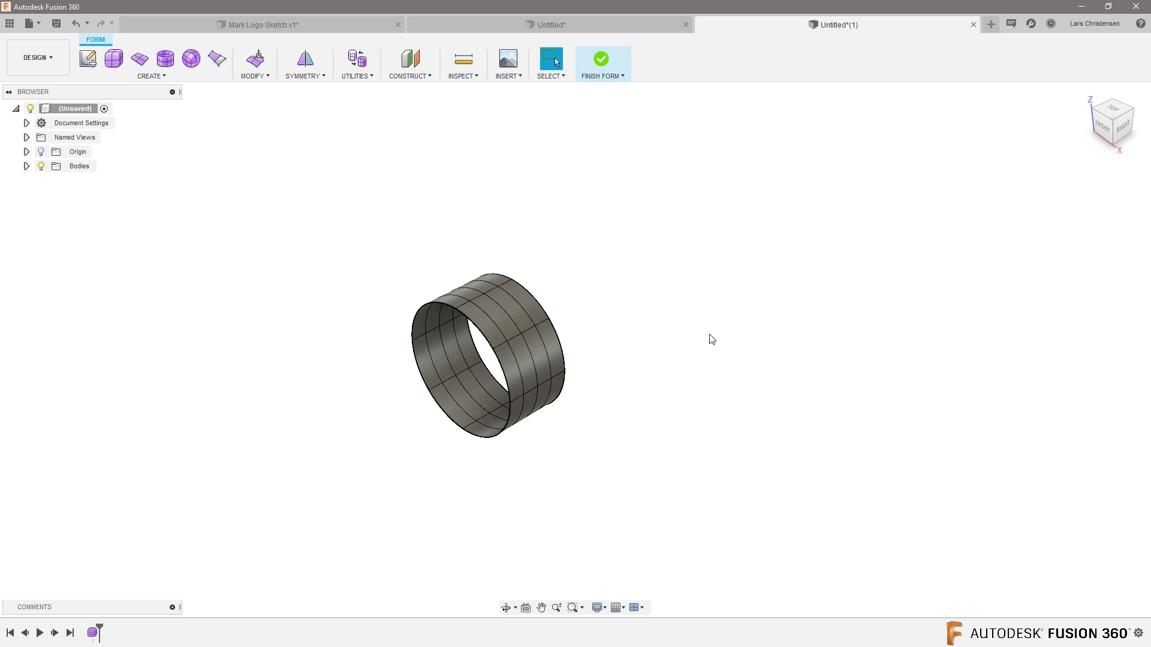
pyautogui.scroll(-4, 308, 314)
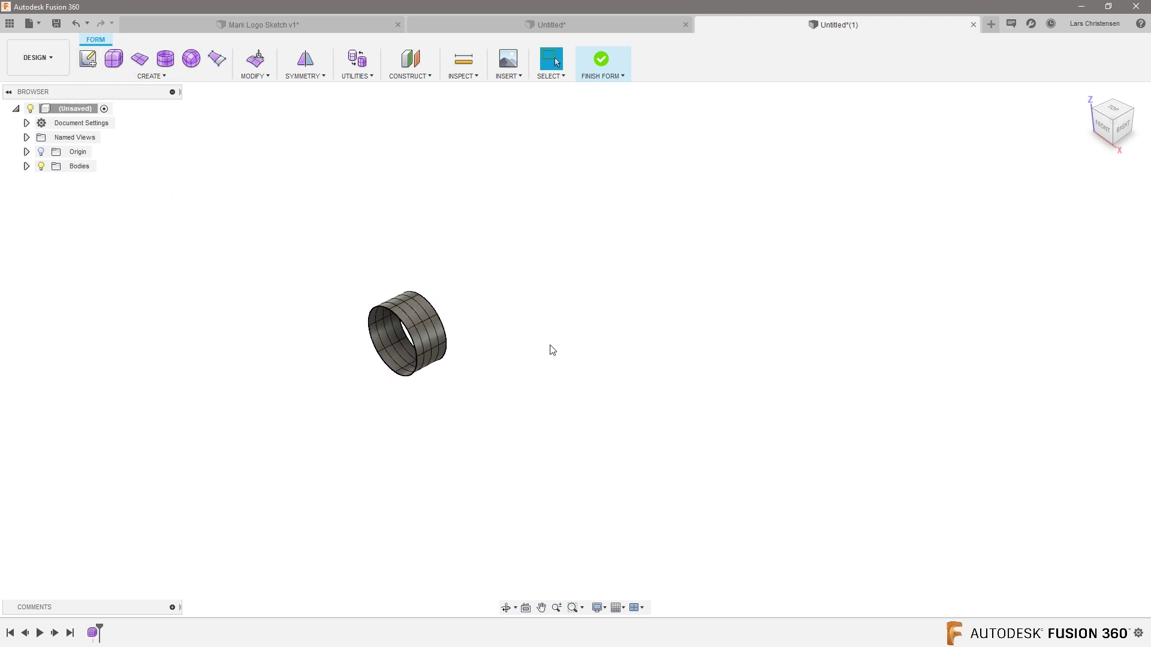
pyautogui.rightClick(548, 287)
# Step: Select the cylinder's end edge loop and stretch the tube to about 9.7 mm
pyautogui.click(575, 267)
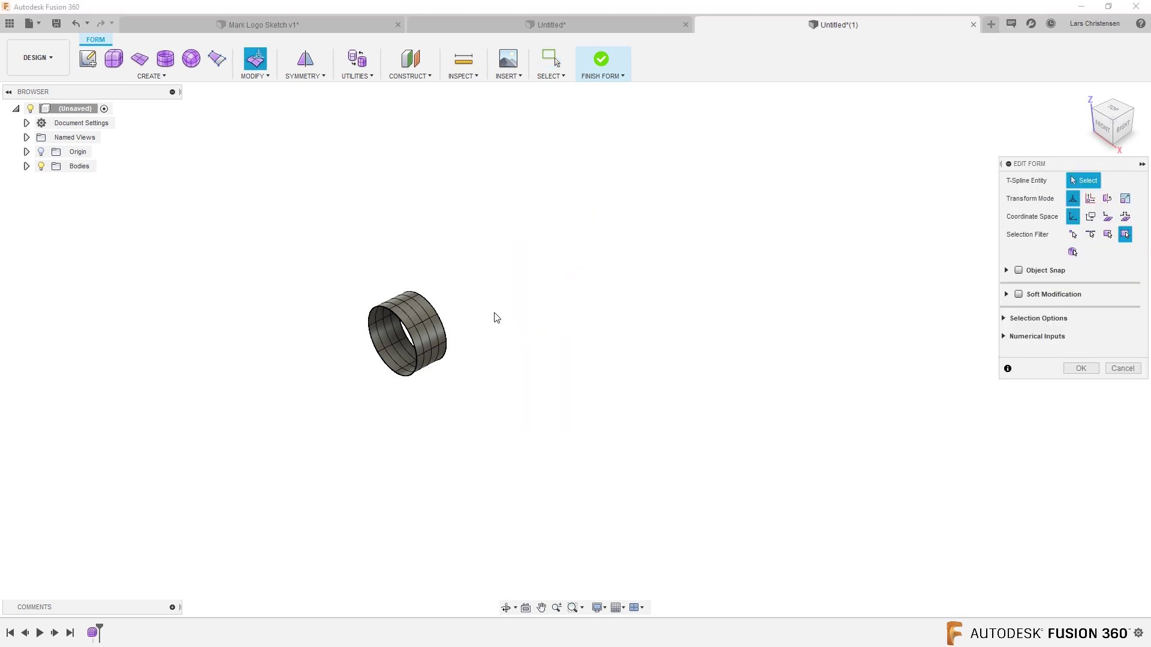
pyautogui.doubleClick(432, 305)
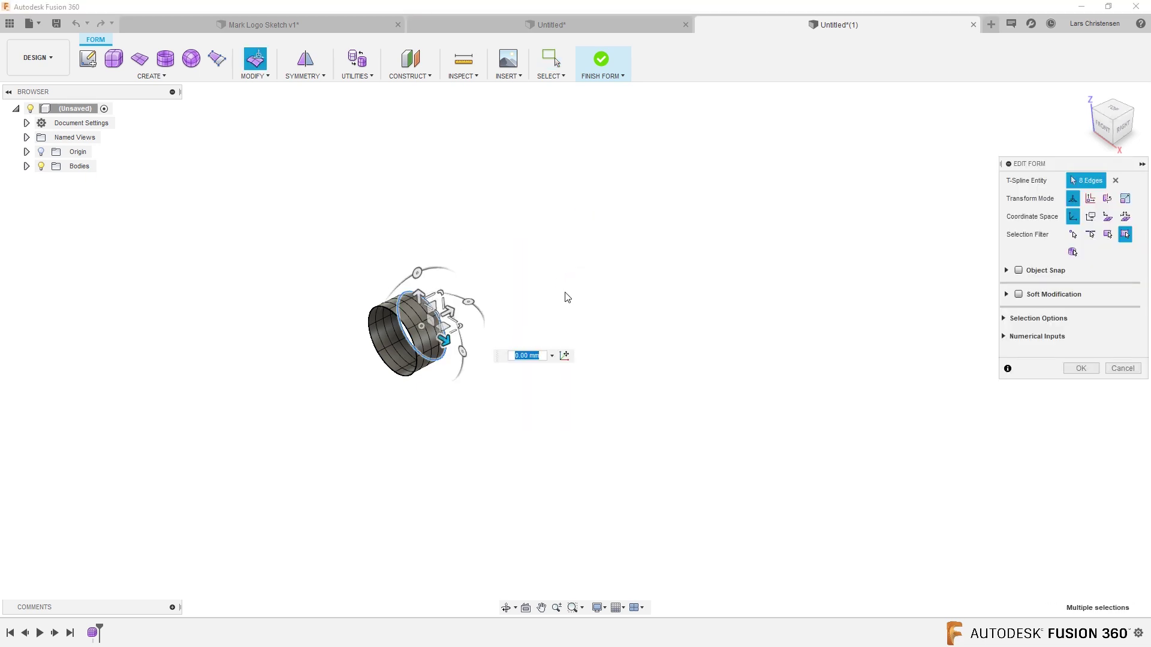
pyautogui.click(1123, 127)
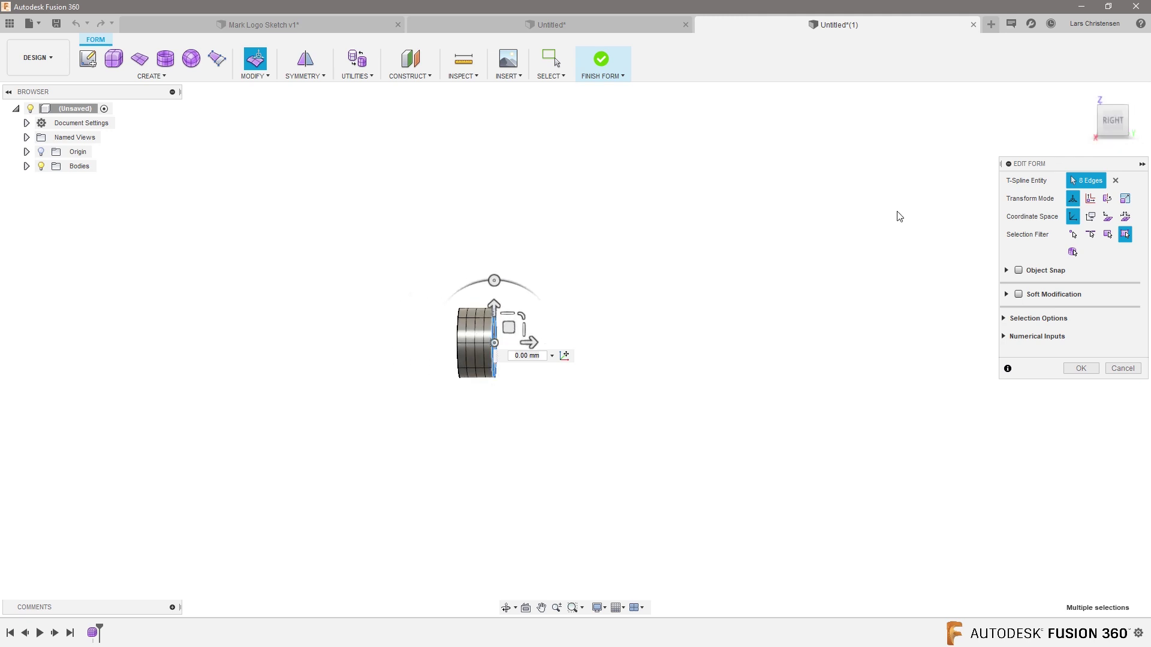
pyautogui.moveTo(359, 372); pyautogui.dragTo(481, 372)
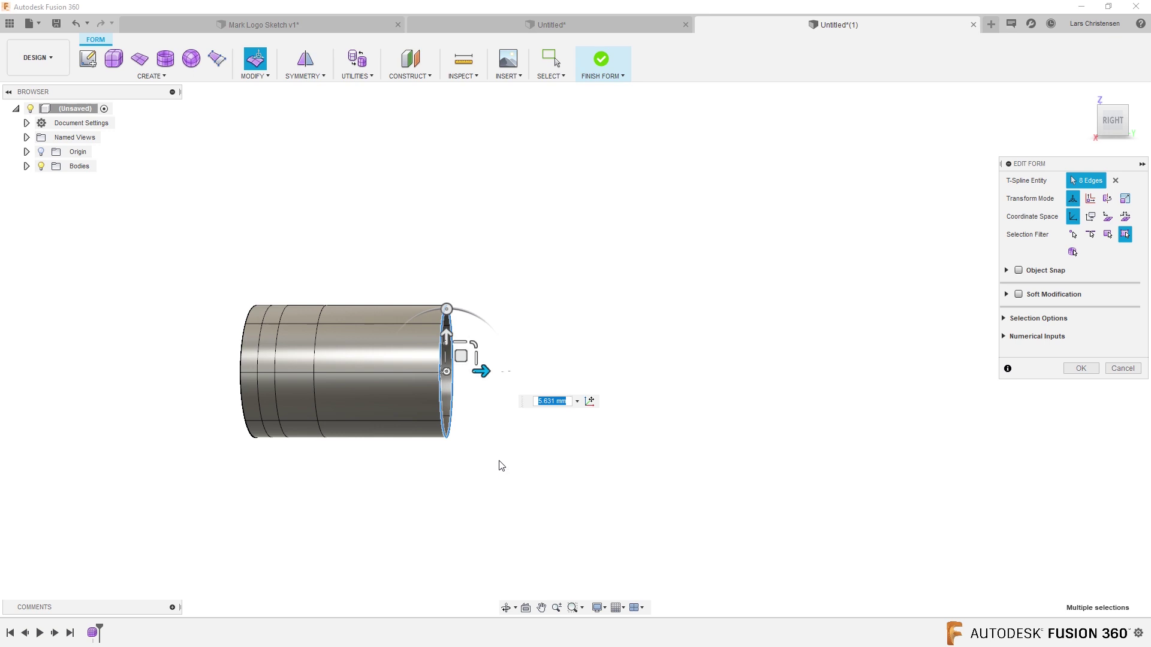
pyautogui.moveTo(480, 372); pyautogui.dragTo(570, 371)
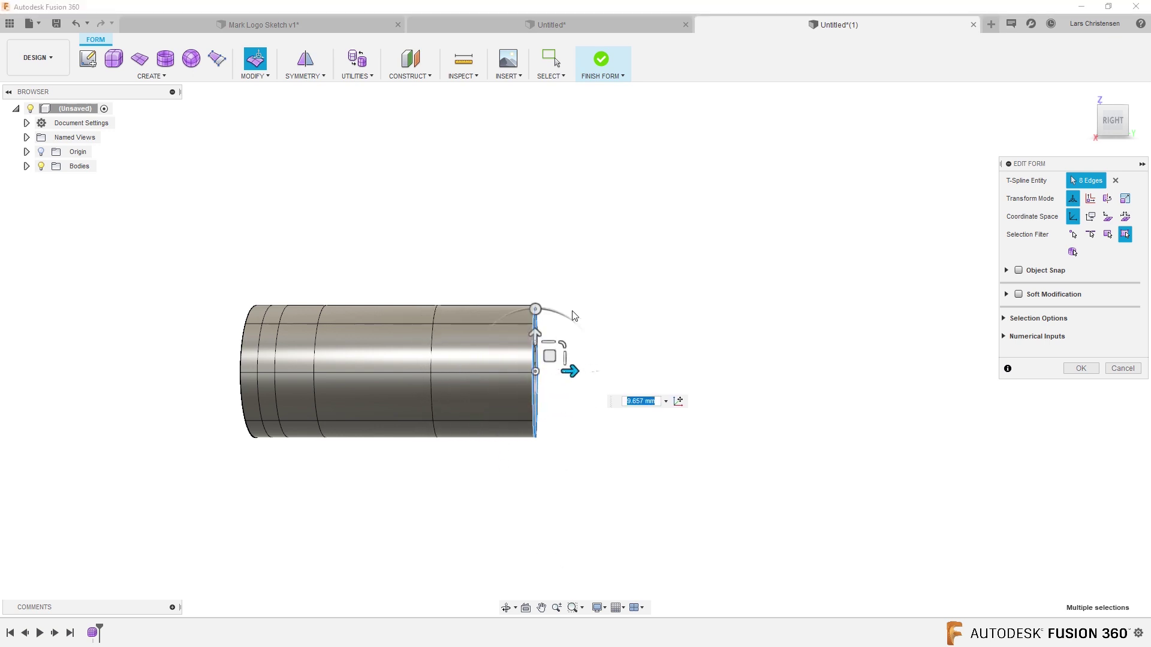
# Step: Tilt, rotate and lift the tube's end loop up and right into a curve
pyautogui.moveTo(536, 310); pyautogui.dragTo(516, 312)
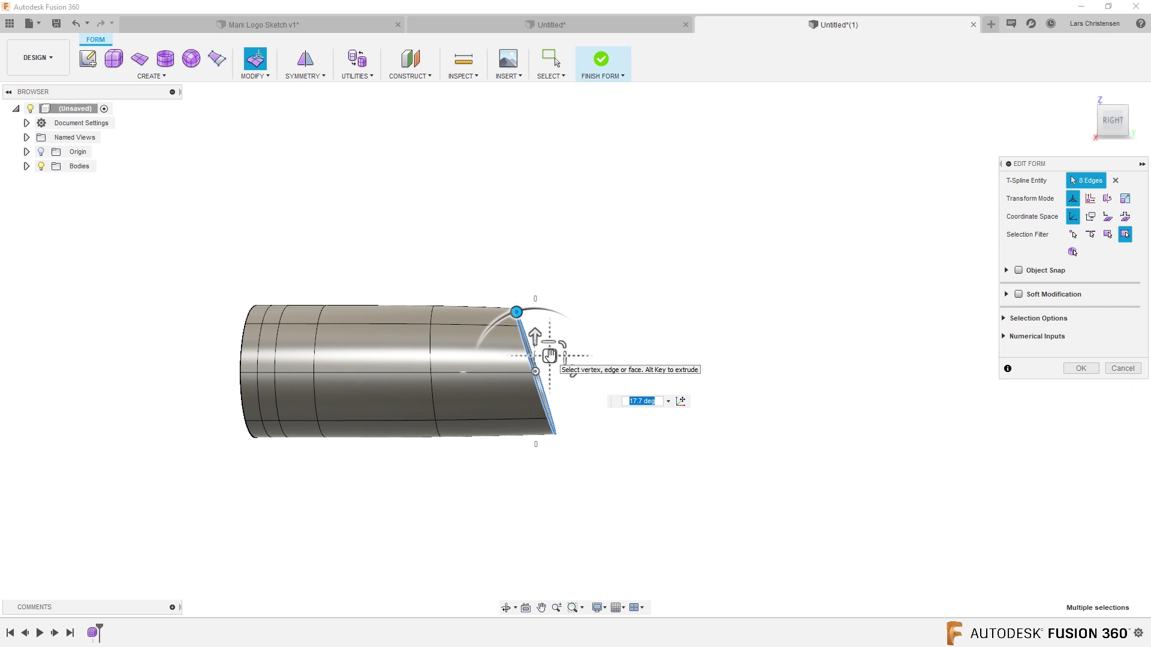
pyautogui.moveTo(549, 357); pyautogui.dragTo(714, 315)
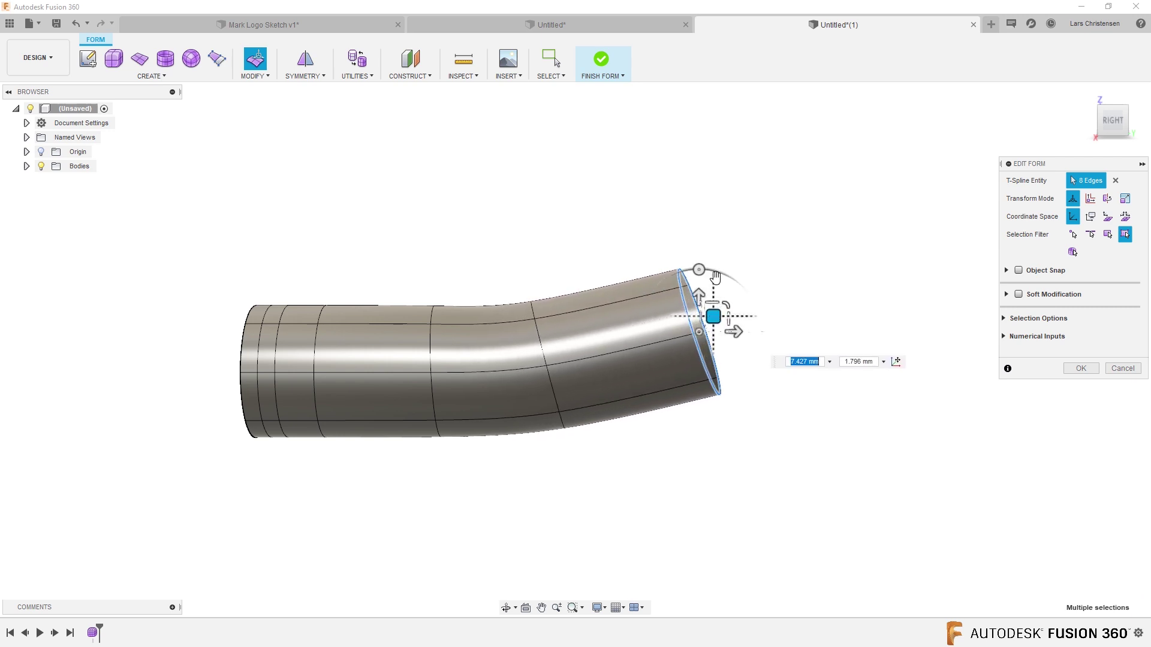
pyautogui.moveTo(699, 273); pyautogui.dragTo(831, 214)
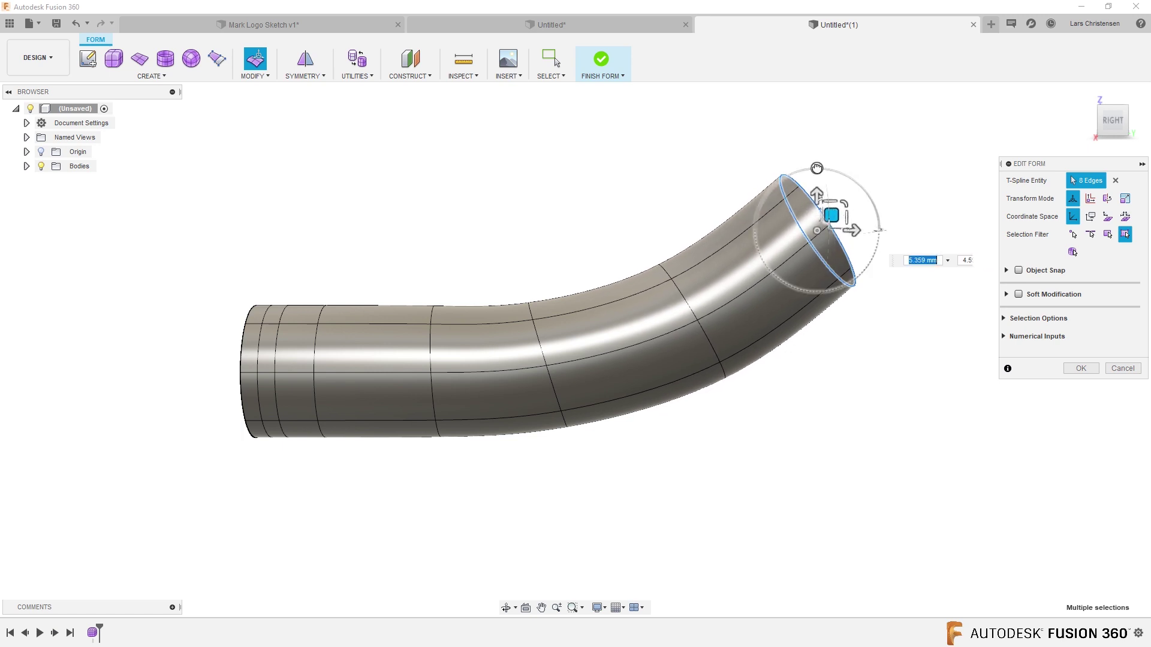
pyautogui.moveTo(817, 168); pyautogui.dragTo(947, 105)
pyautogui.scroll(-5, 384, 477)
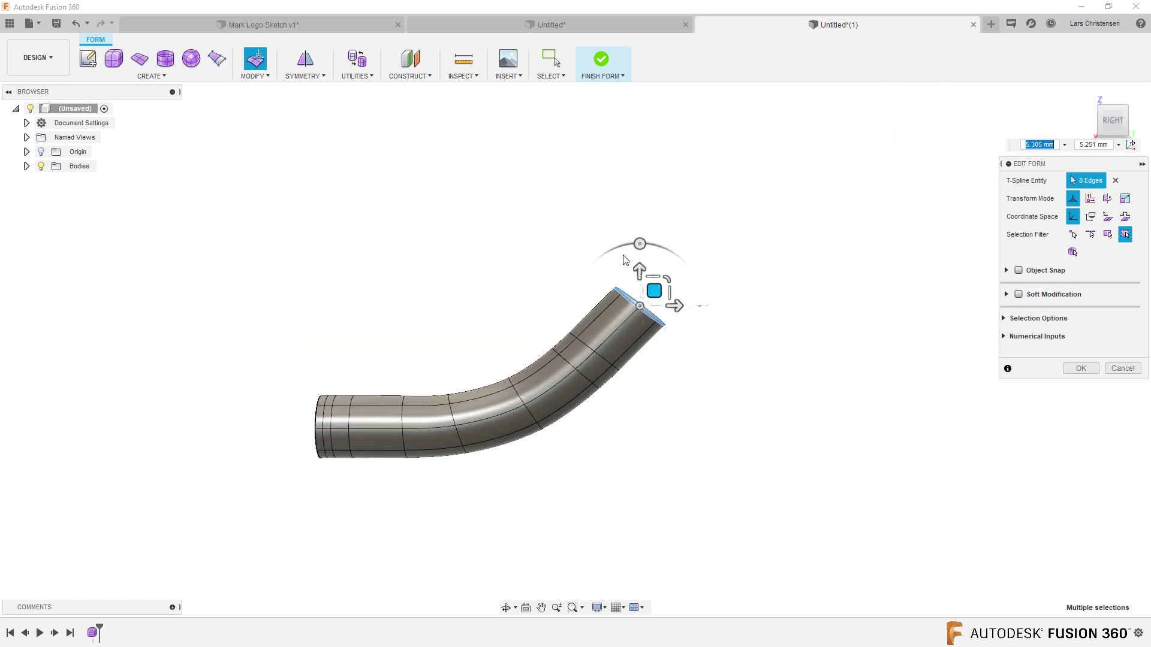
pyautogui.scroll(2, 623, 259)
pyautogui.moveTo(658, 301); pyautogui.dragTo(753, 204)
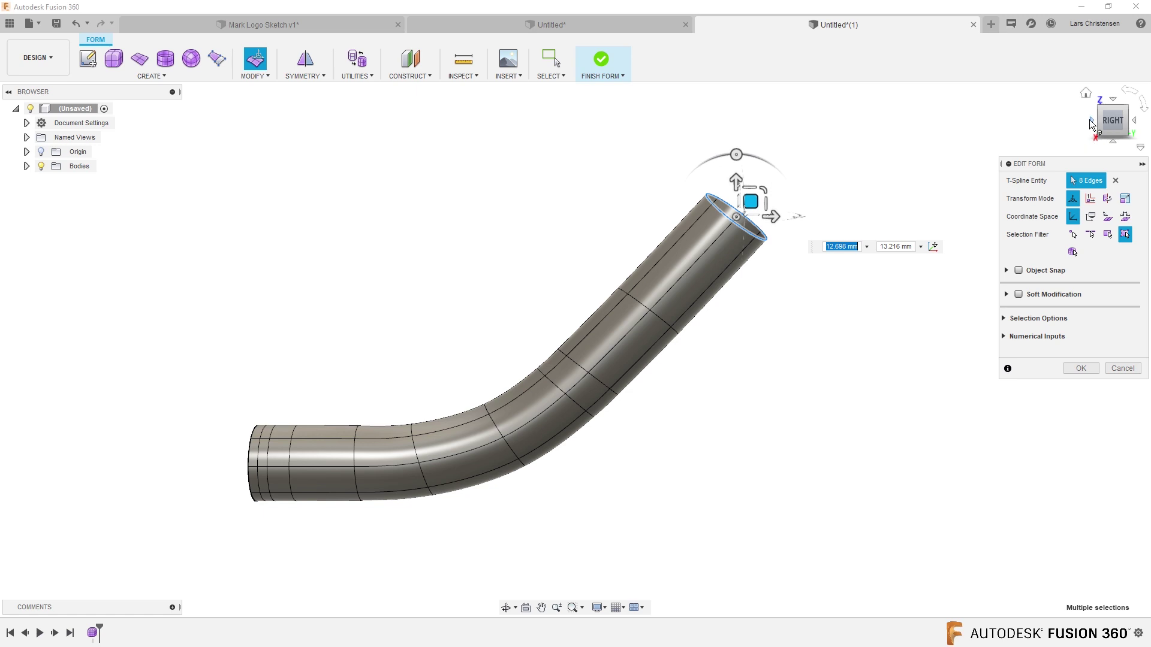
pyautogui.click(1090, 123)
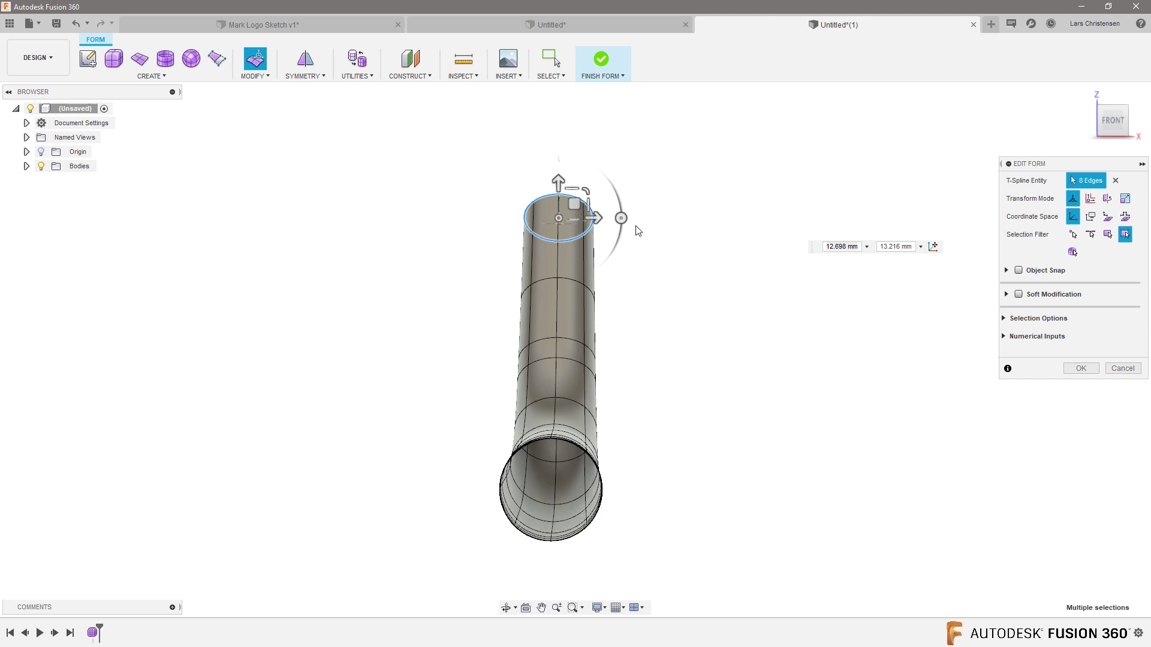
# Step: Tilt and slightly rotate the tube's top end loop to begin bending that end
pyautogui.moveTo(621, 217); pyautogui.dragTo(449, 125)
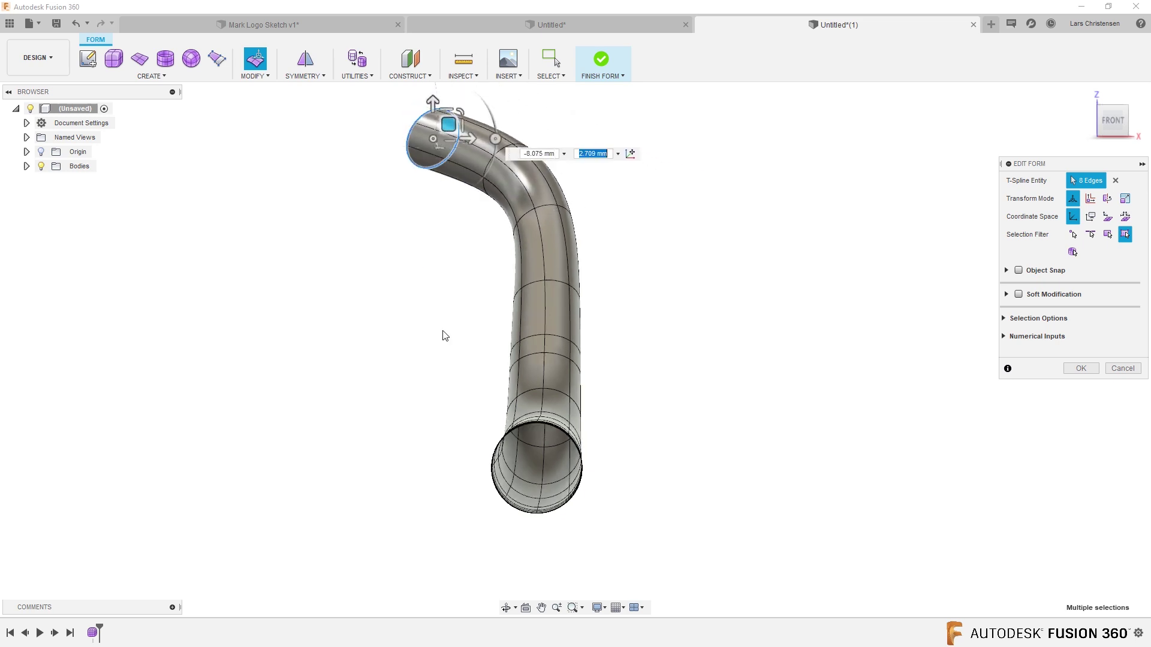
pyautogui.moveTo(446, 335); pyautogui.dragTo(480, 458, button='middle')
pyautogui.moveTo(533, 248); pyautogui.dragTo(295, 206)
pyautogui.scroll(-2, 538, 199)
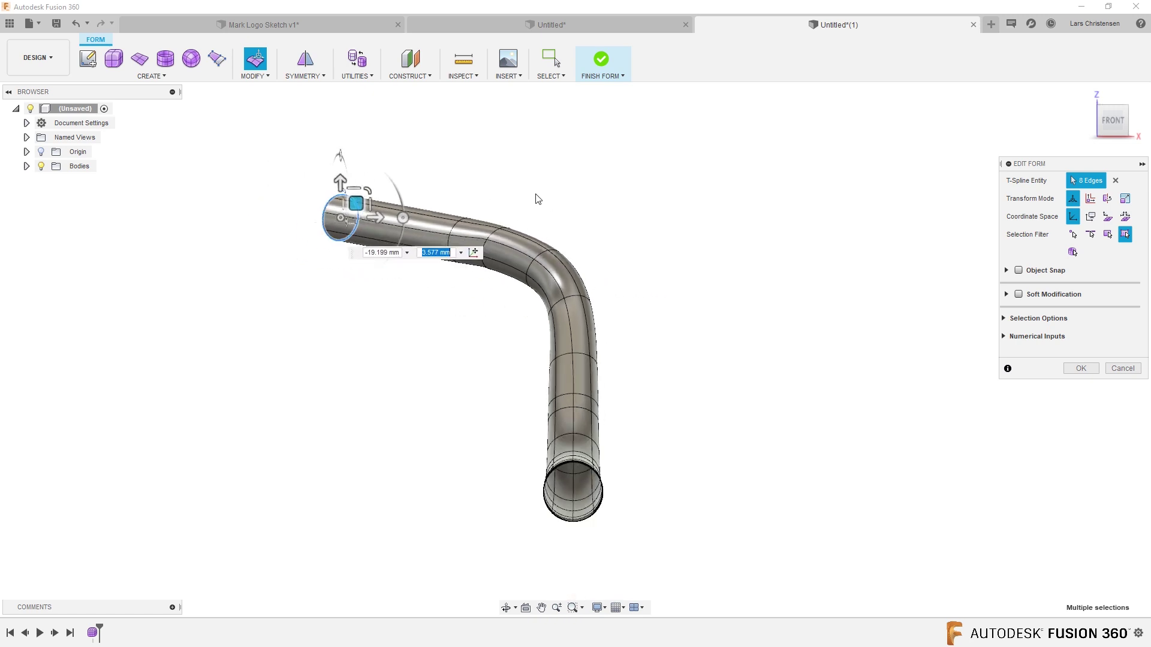
# Step: From the top view, rotate and pull the tube end up and left, then apply the edit
pyautogui.click(1109, 95)
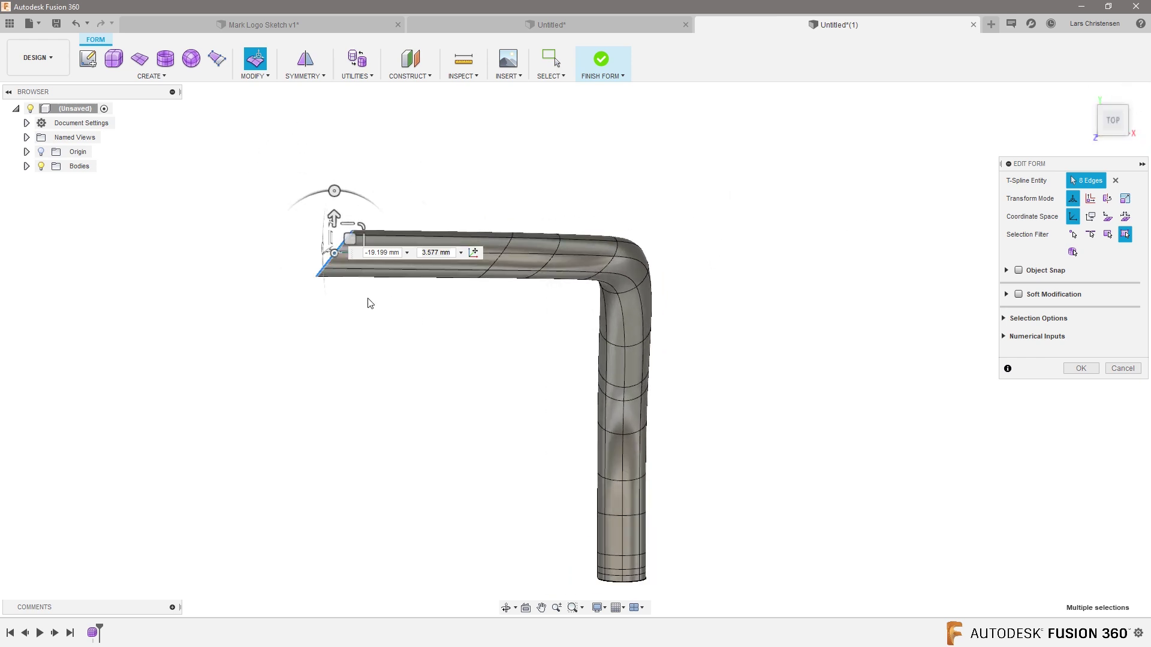
pyautogui.moveTo(334, 192); pyautogui.dragTo(302, 206)
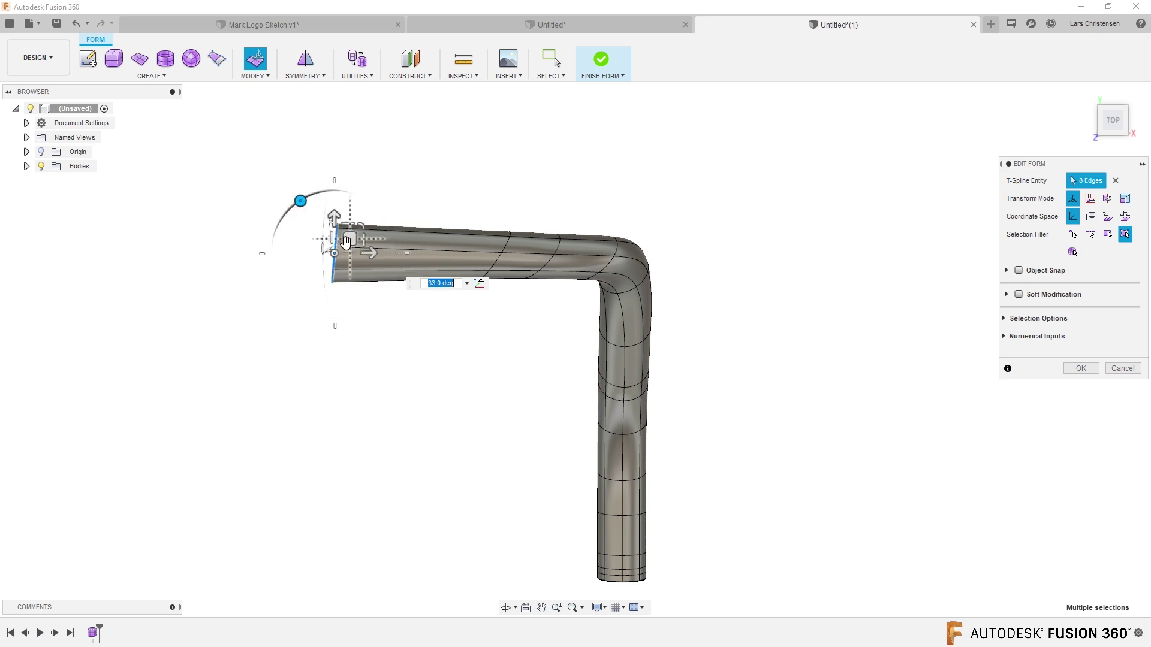
pyautogui.moveTo(350, 239); pyautogui.dragTo(239, 229)
pyautogui.moveTo(221, 181); pyautogui.dragTo(243, 185)
pyautogui.moveTo(234, 227); pyautogui.dragTo(159, 153)
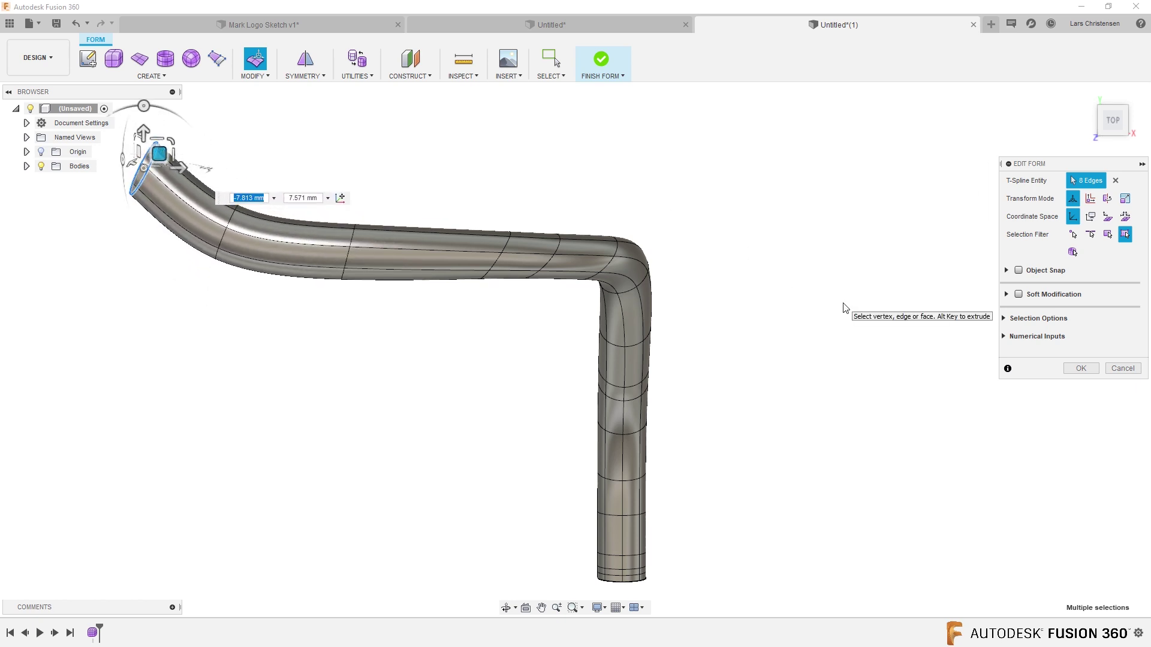
pyautogui.click(1080, 369)
pyautogui.keyDown('shift'); pyautogui.moveTo(939, 425); pyautogui.dragTo(369, 220, button='middle'); pyautogui.keyUp('shift')
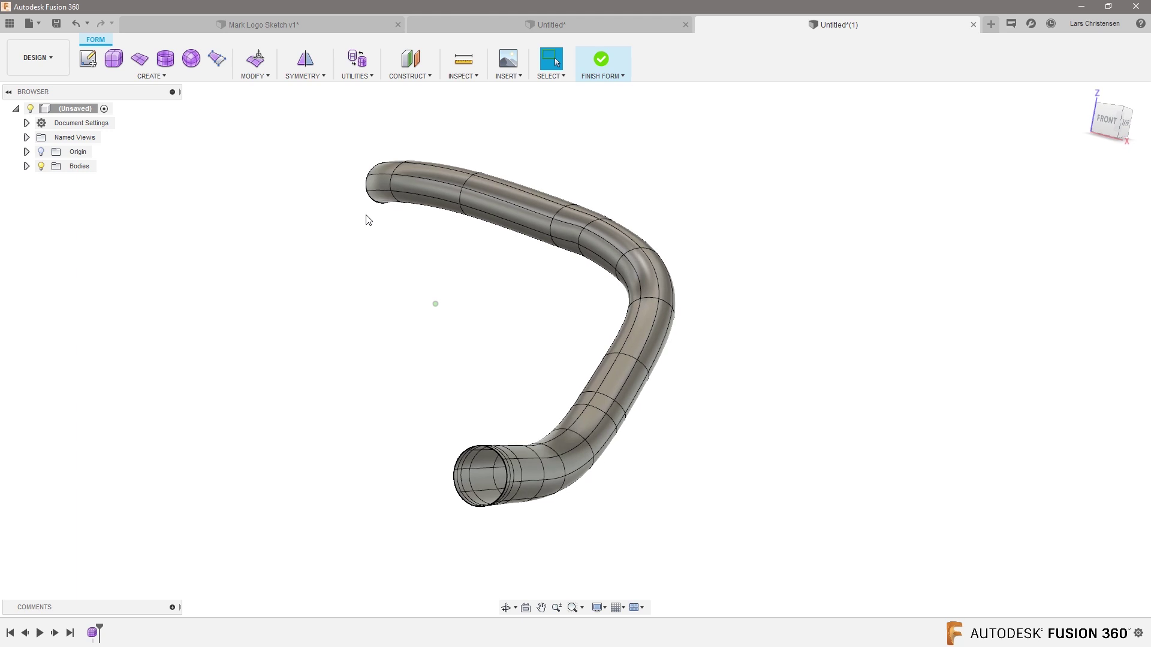
pyautogui.click(253, 78)
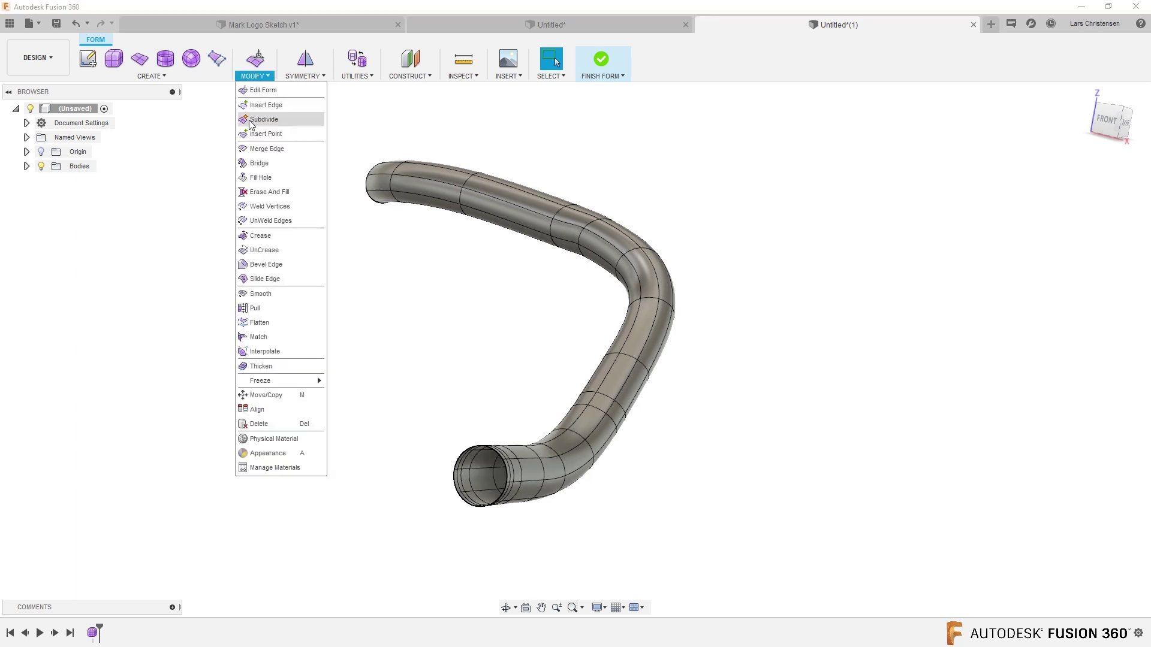
# Step: Thicken the bent T-spline tube surface with a 0.25 mm wall
pyautogui.click(261, 367)
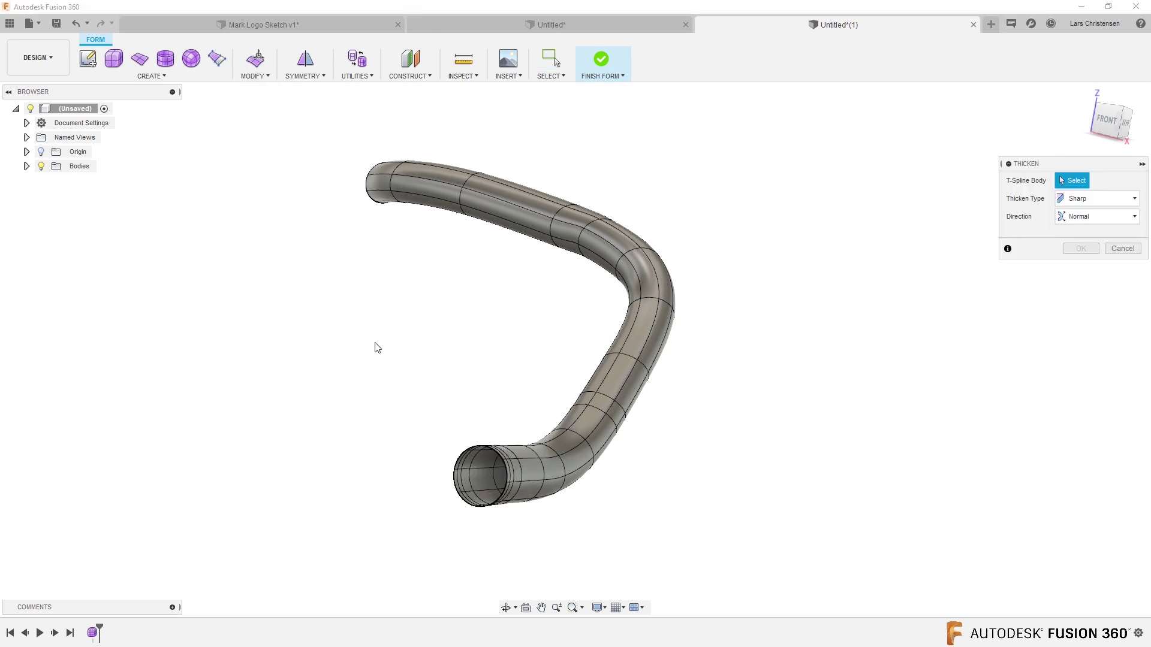
pyautogui.click(660, 359)
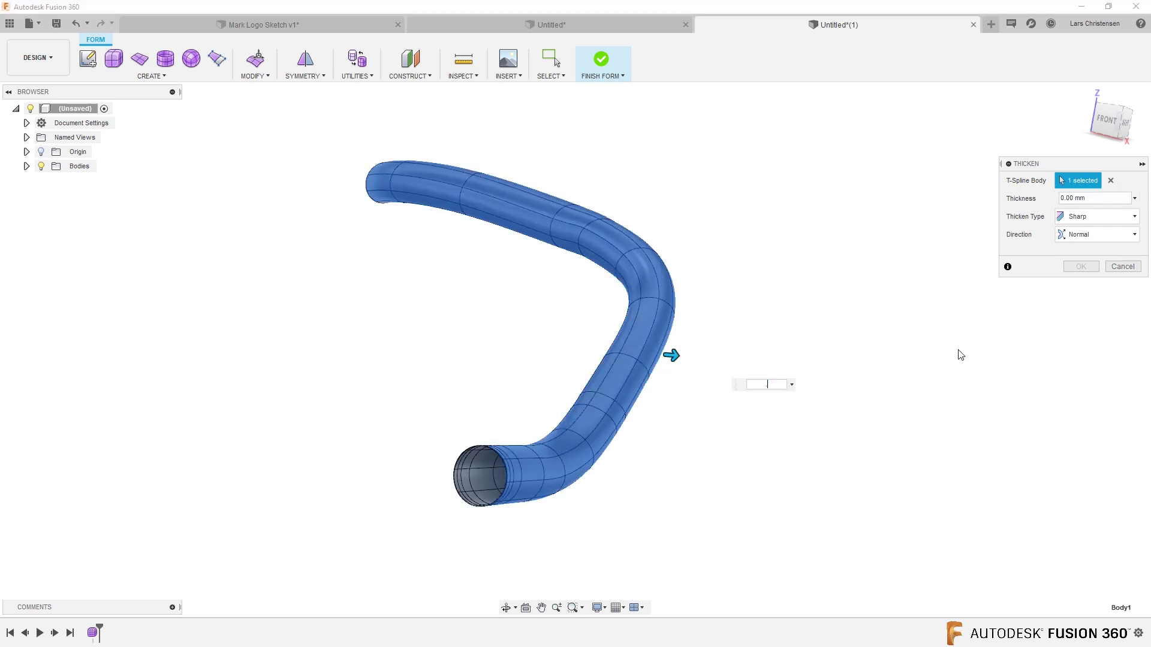
pyautogui.write('.25')
pyautogui.press('Return')
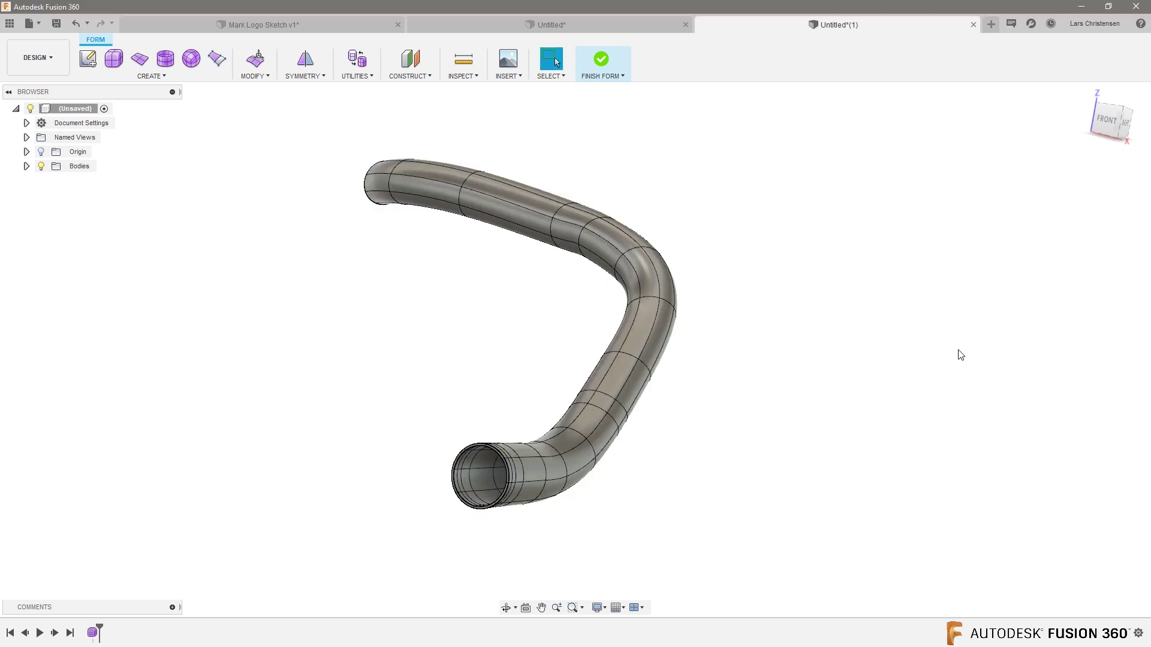
pyautogui.keyDown('shift'); pyautogui.moveTo(927, 446); pyautogui.dragTo(800, 495, button='middle'); pyautogui.keyUp('shift')
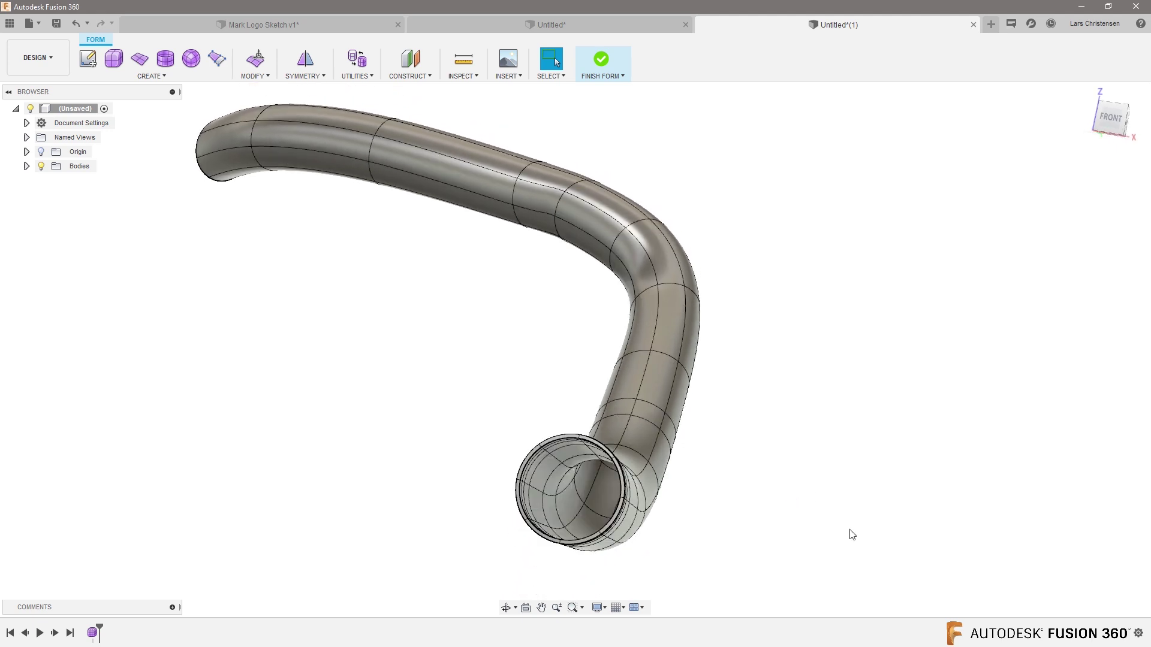
pyautogui.click(611, 58)
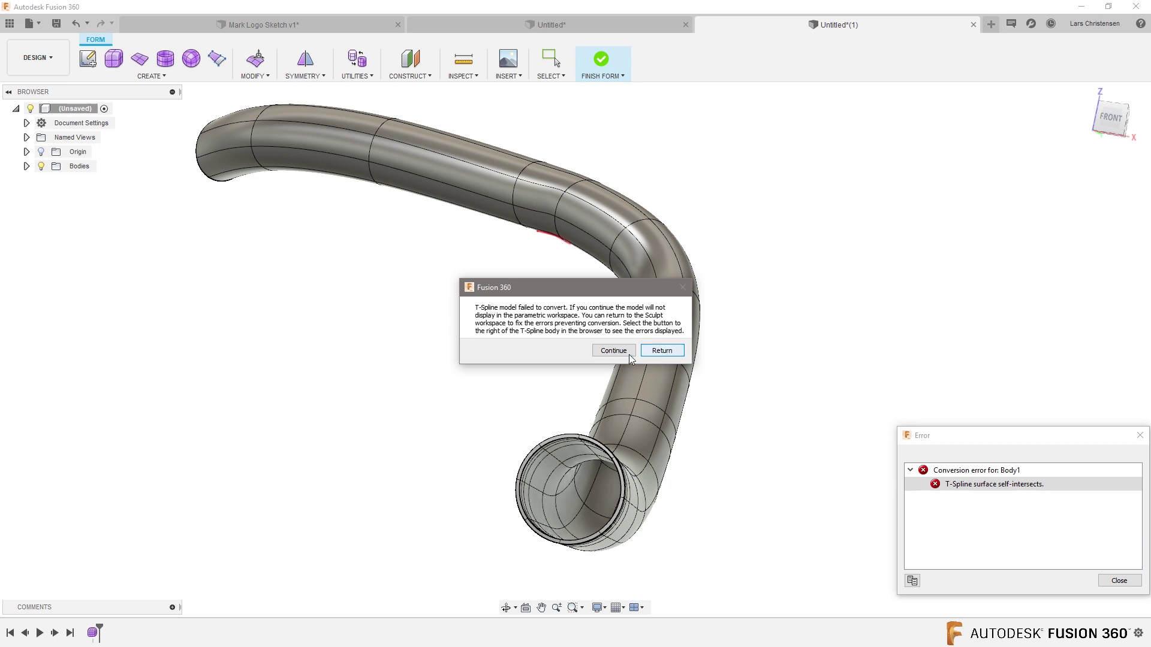
pyautogui.click(662, 350)
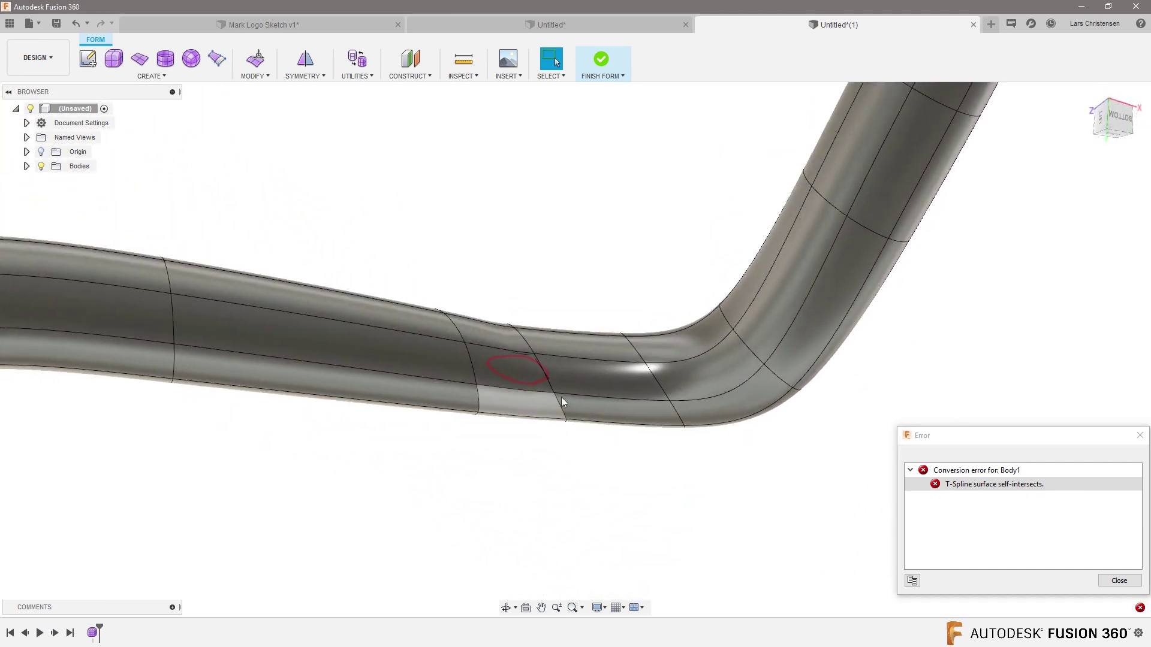
pyautogui.scroll(3, 545, 375)
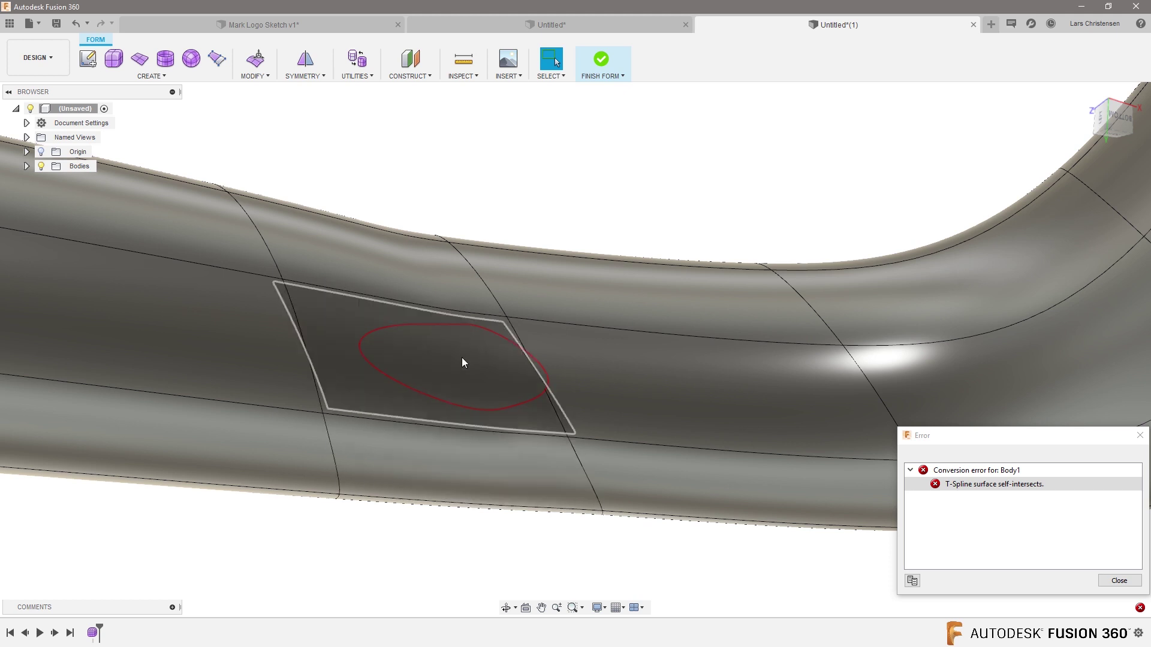
pyautogui.click(1119, 581)
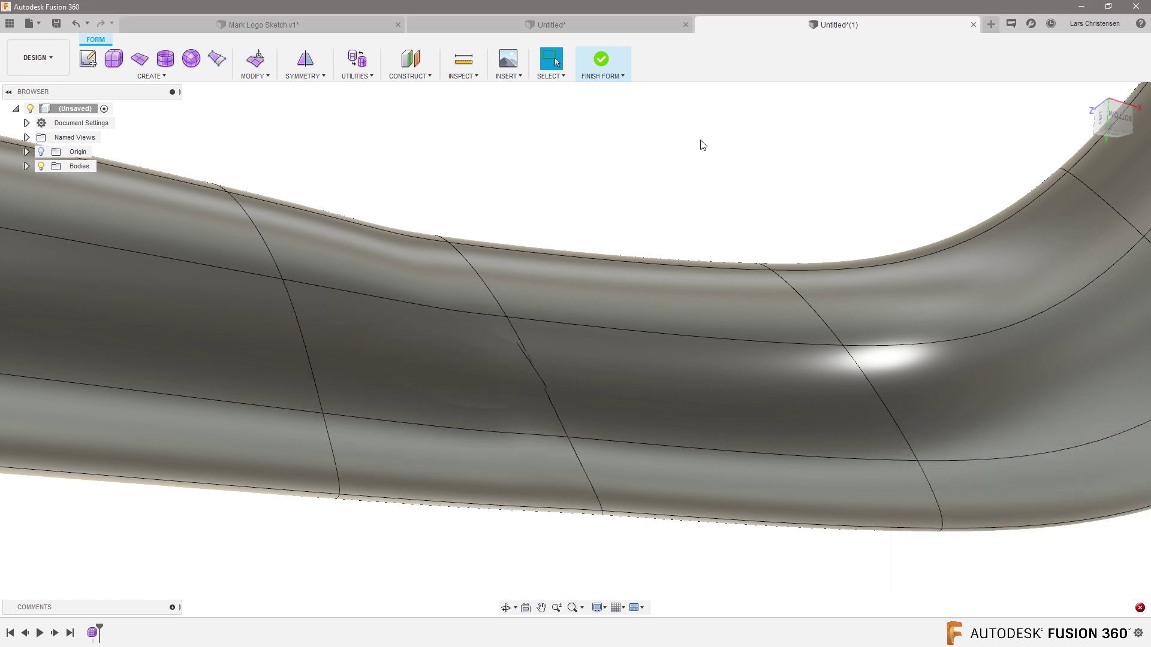
# Step: Zoom and orbit to the tube's bend, then start Edit Form on the tube
pyautogui.scroll(-5, 707, 168)
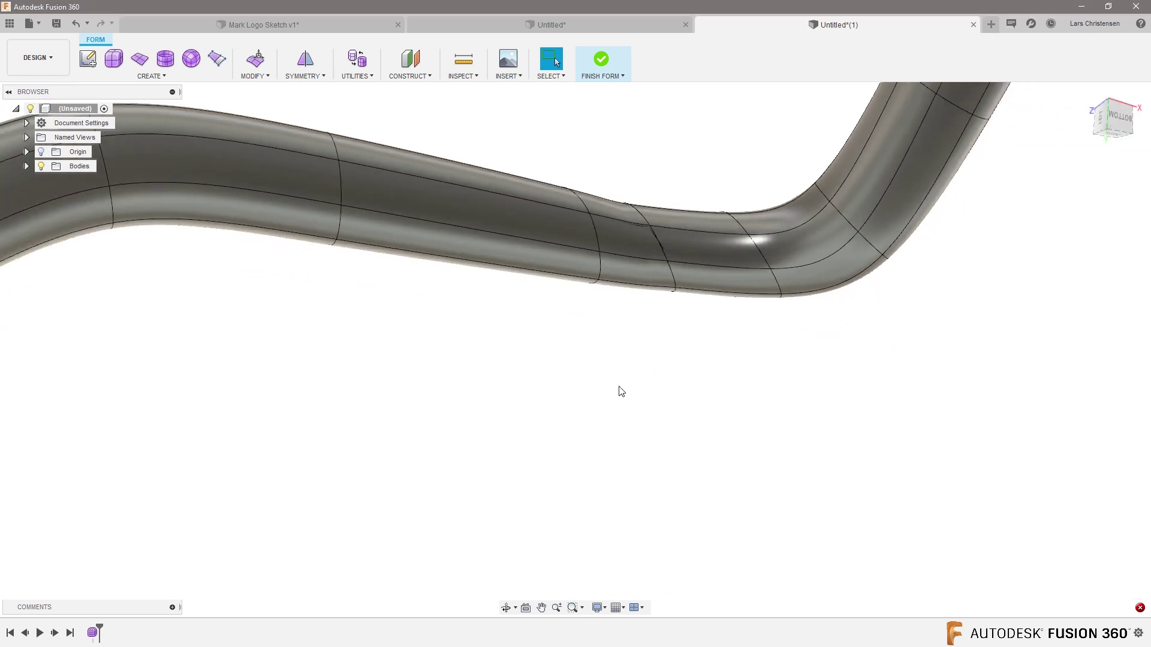
pyautogui.scroll(-3, 622, 391)
pyautogui.keyDown('shift'); pyautogui.moveTo(490, 438); pyautogui.dragTo(710, 417, button='middle'); pyautogui.keyUp('shift')
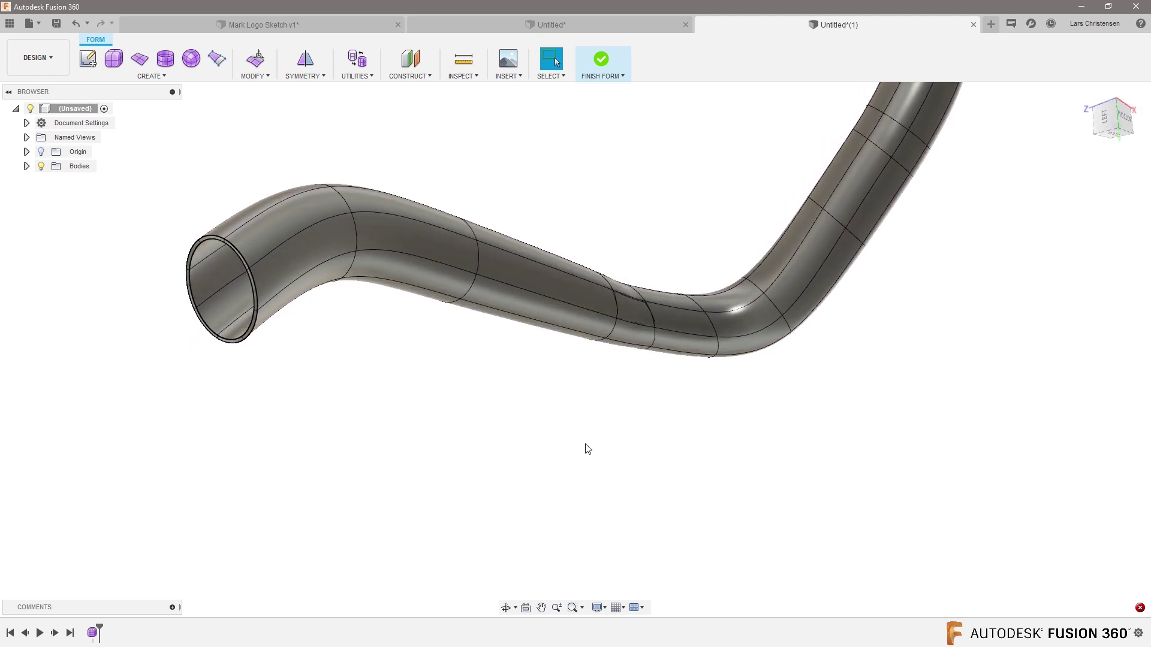
pyautogui.keyDown('shift'); pyautogui.moveTo(461, 368); pyautogui.dragTo(461, 373, button='middle'); pyautogui.keyUp('shift')
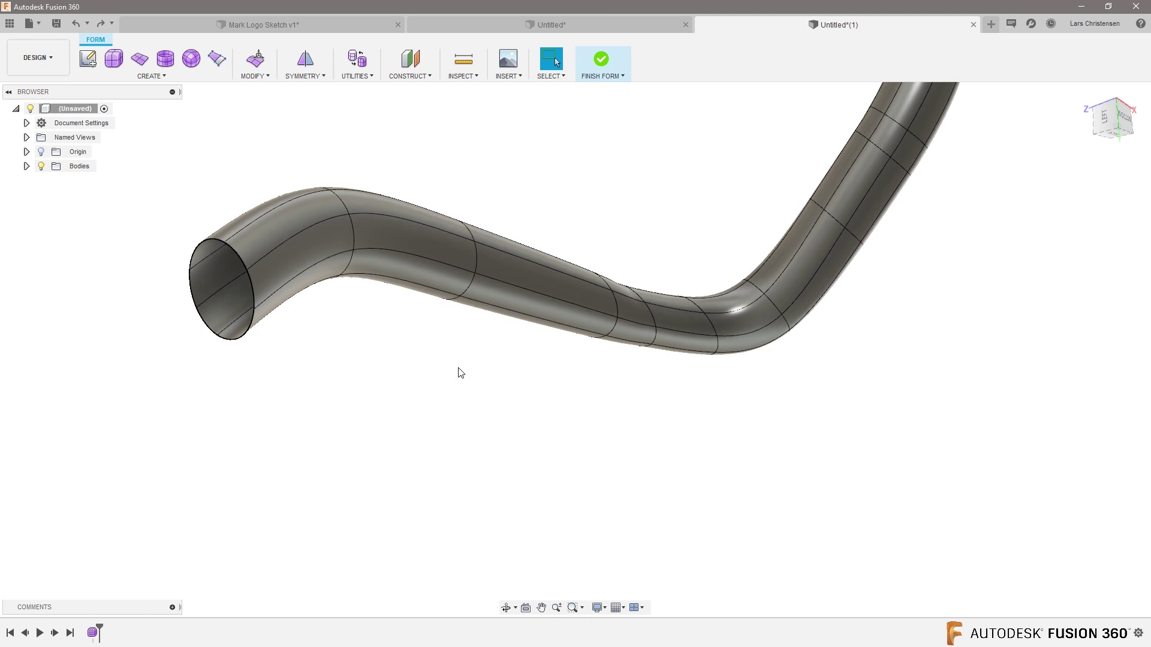
pyautogui.keyDown('shift'); pyautogui.moveTo(553, 393); pyautogui.dragTo(712, 395, button='middle'); pyautogui.keyUp('shift')
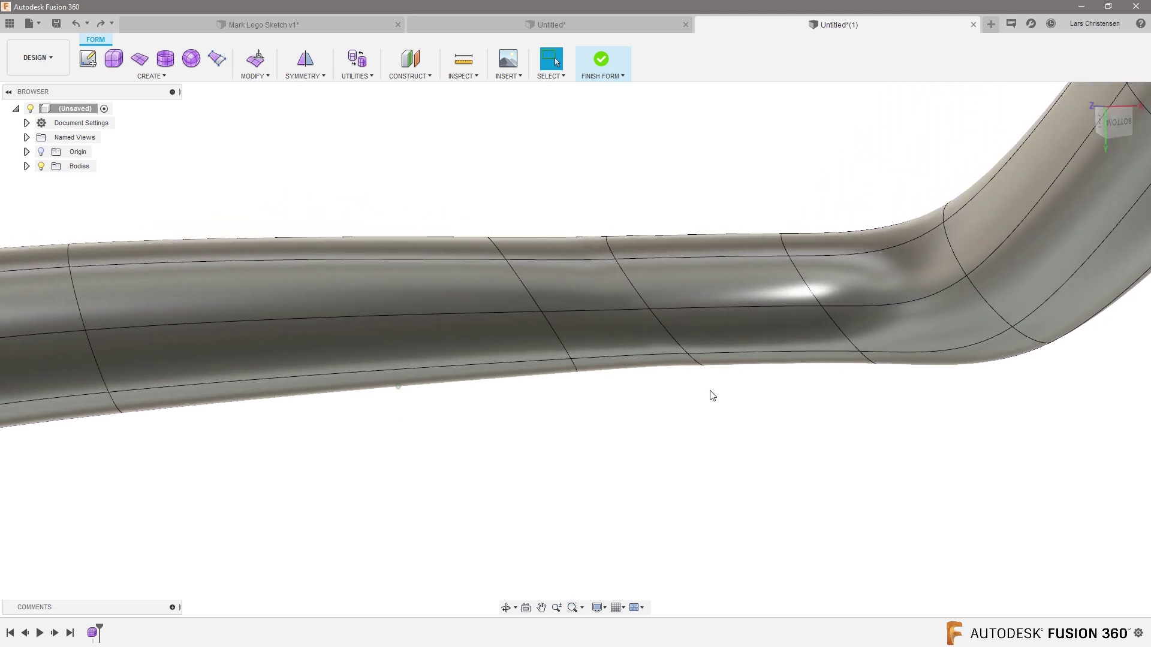
pyautogui.rightClick(698, 442)
pyautogui.click(725, 422)
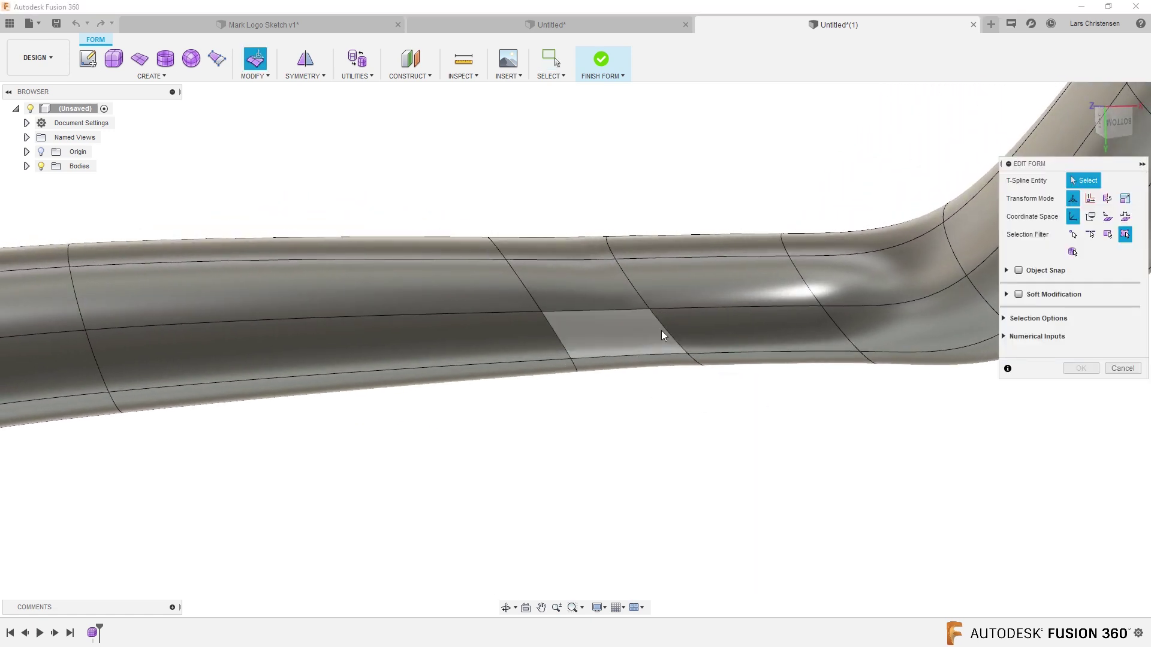
# Step: Rotate the edge ring near the bend about 12° and nudge it along the tube
pyautogui.doubleClick(643, 300)
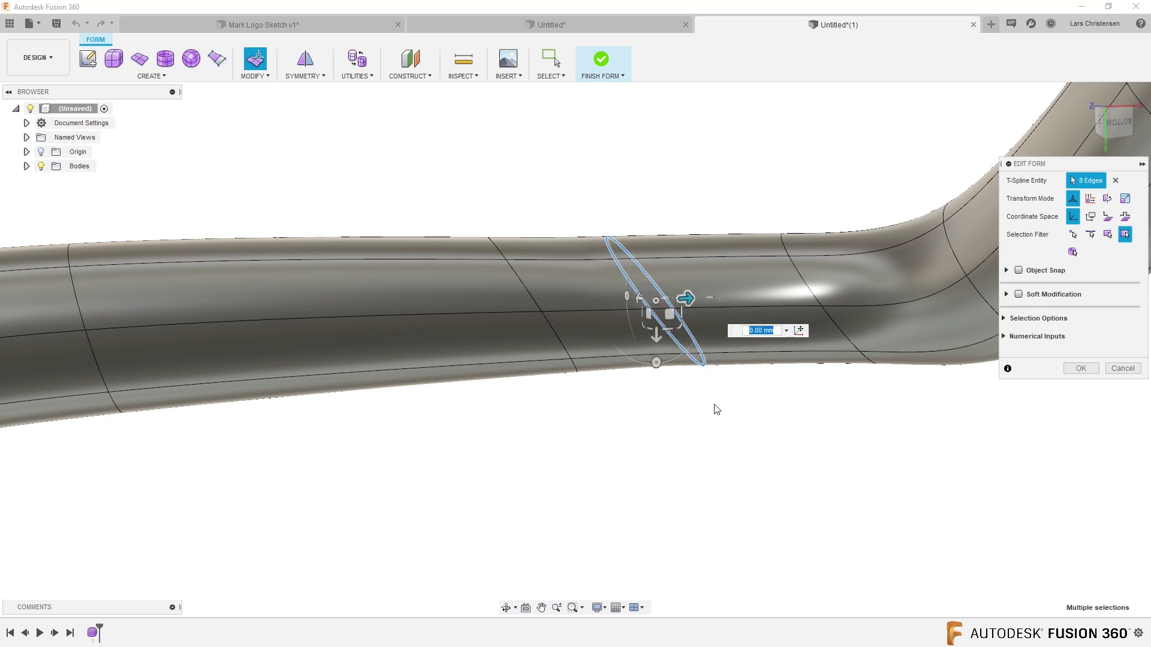
pyautogui.keyDown('shift'); pyautogui.moveTo(714, 406); pyautogui.dragTo(959, 228, button='middle'); pyautogui.keyUp('shift')
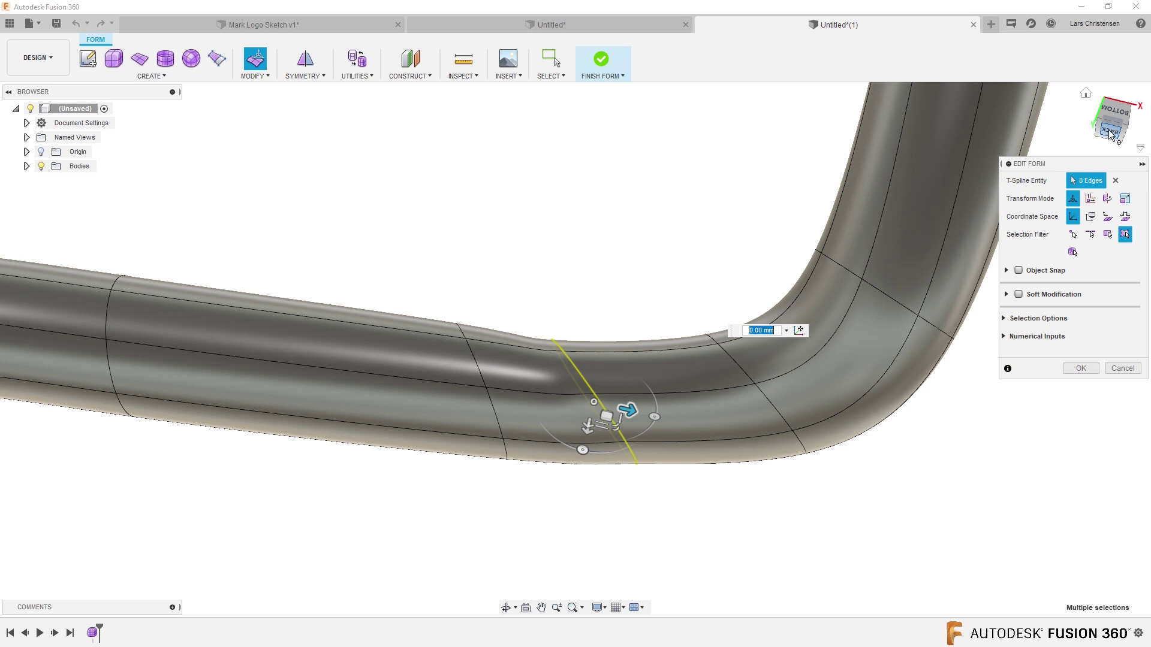
pyautogui.keyDown('shift'); pyautogui.moveTo(776, 415); pyautogui.dragTo(719, 468, button='middle'); pyautogui.keyUp('shift')
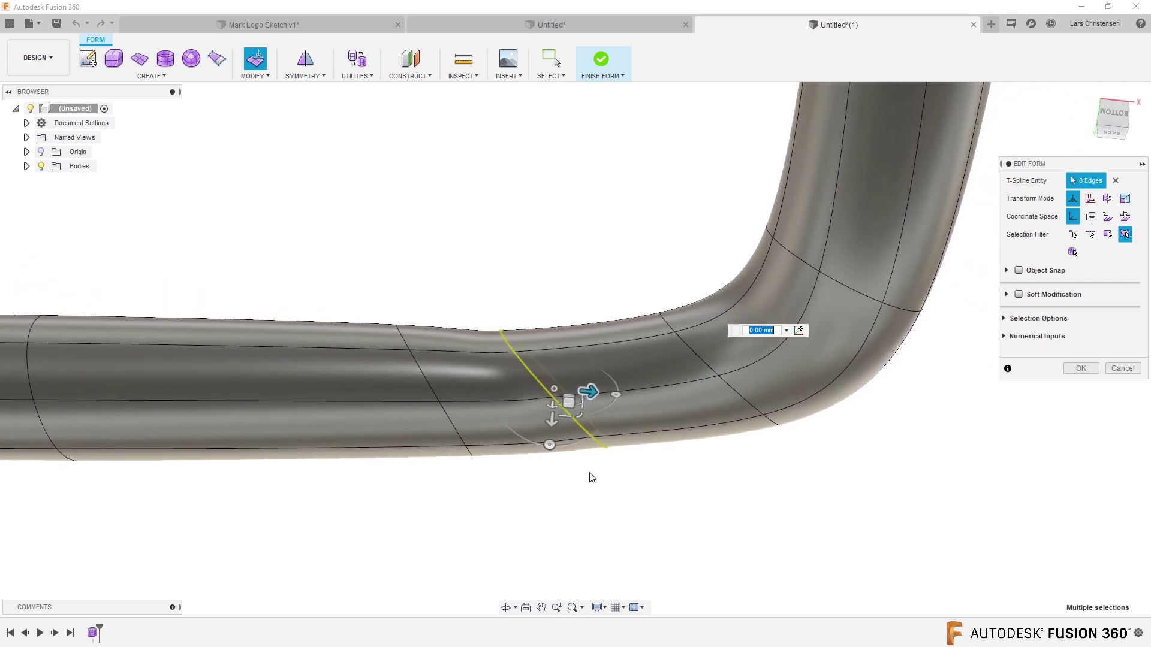
pyautogui.moveTo(547, 445); pyautogui.dragTo(529, 451)
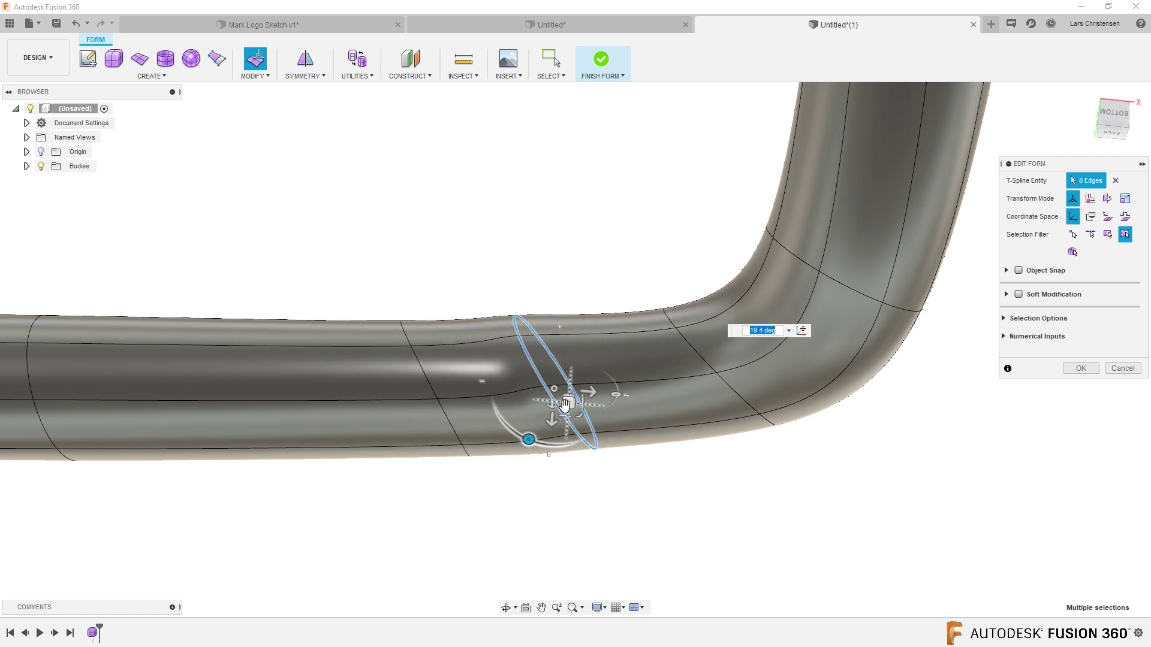
pyautogui.moveTo(573, 402); pyautogui.dragTo(609, 411)
pyautogui.keyDown('shift'); pyautogui.moveTo(609, 411); pyautogui.dragTo(796, 398, button='middle'); pyautogui.keyUp('shift')
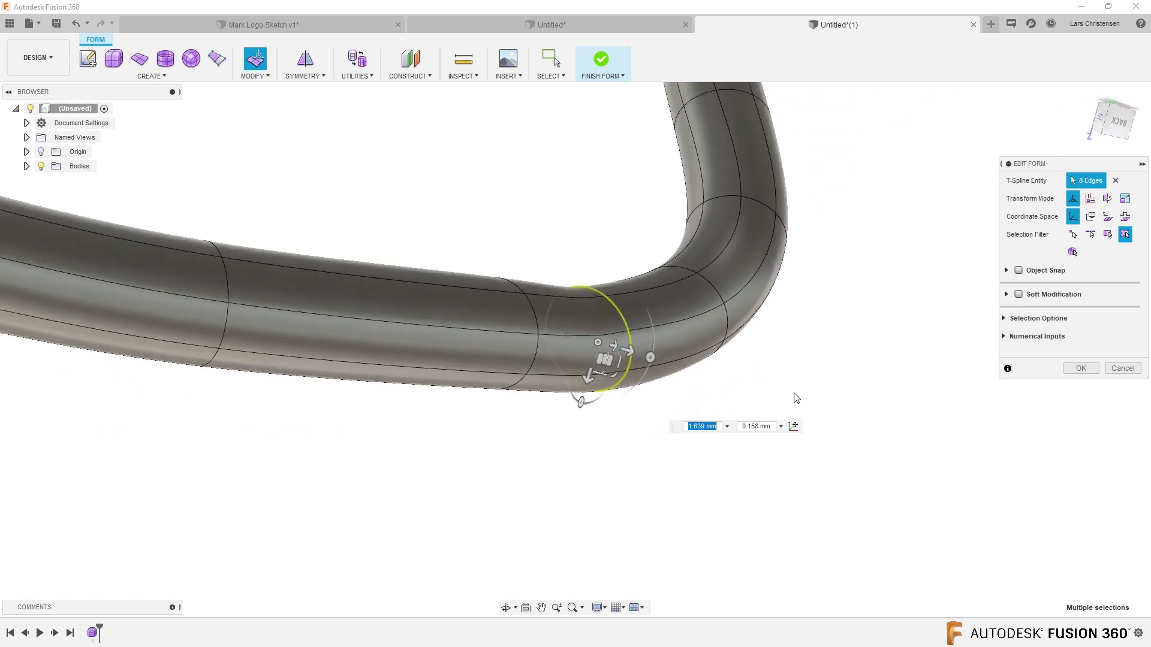
pyautogui.click(1080, 368)
pyautogui.keyDown('shift'); pyautogui.moveTo(1073, 377); pyautogui.dragTo(672, 431, button='middle'); pyautogui.keyUp('shift')
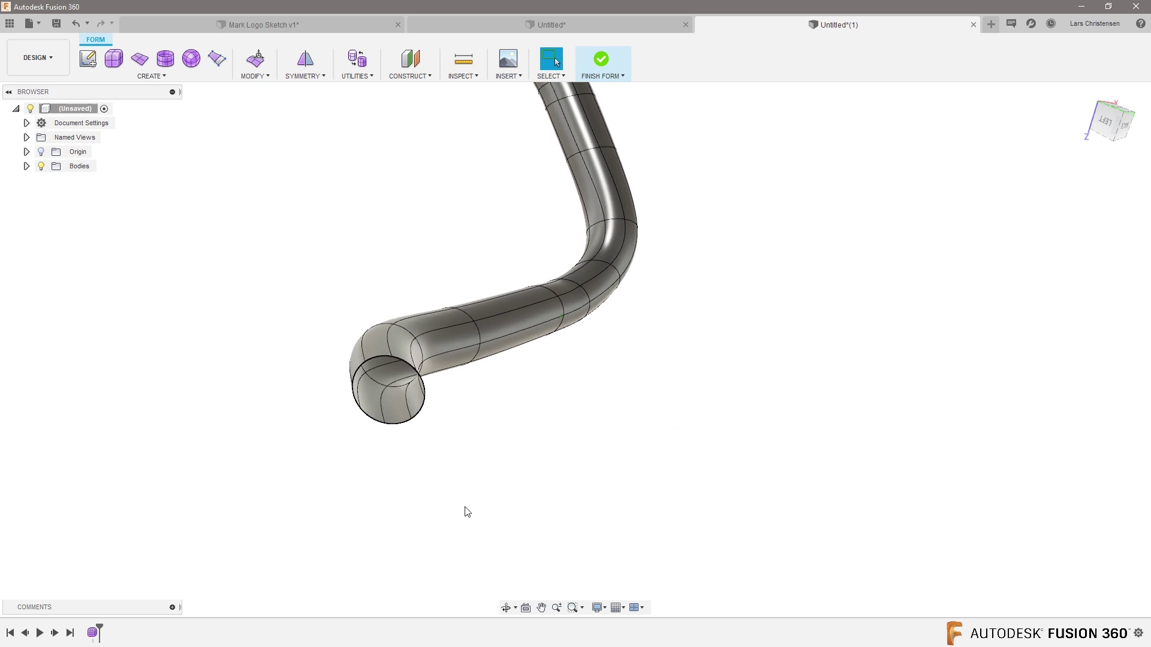
pyautogui.scroll(-3, 462, 504)
# Step: Thicken the tube 0.25 mm and finish the form, turning the straw into a solid body
pyautogui.rightClick(743, 251)
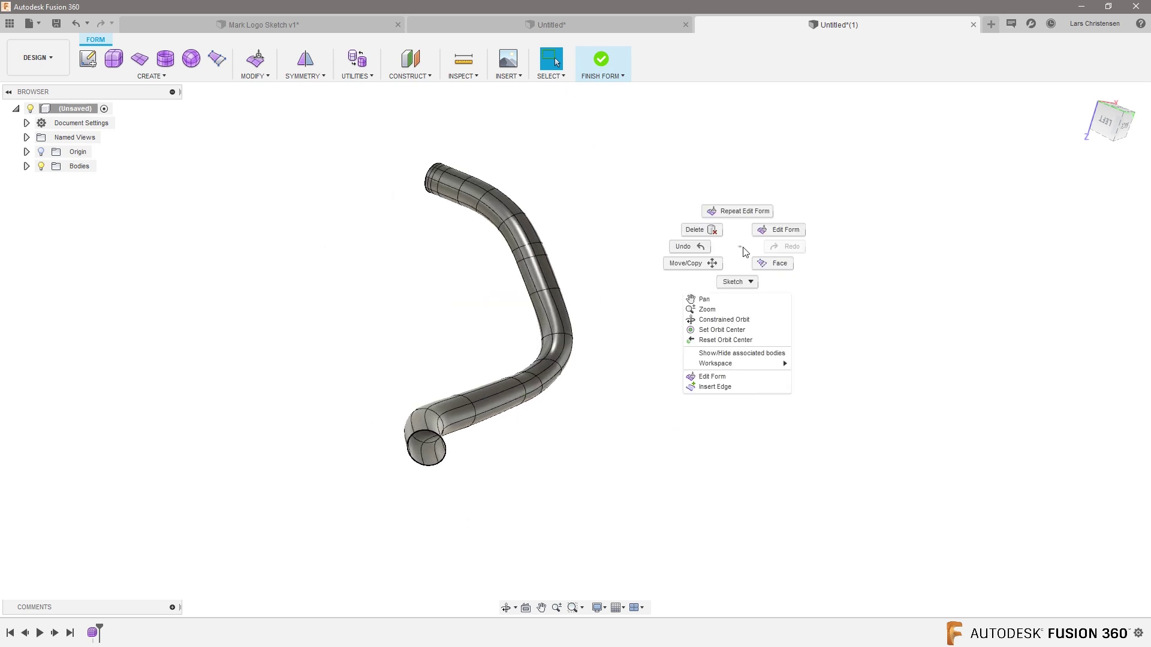
pyautogui.click(627, 154)
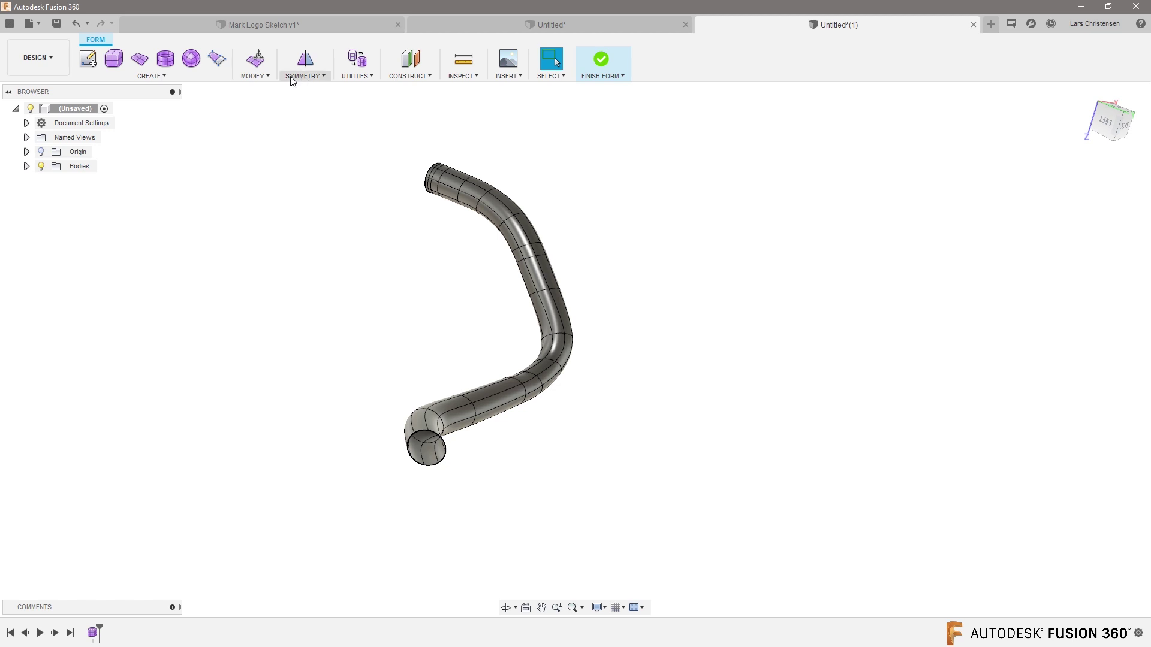
pyautogui.click(255, 69)
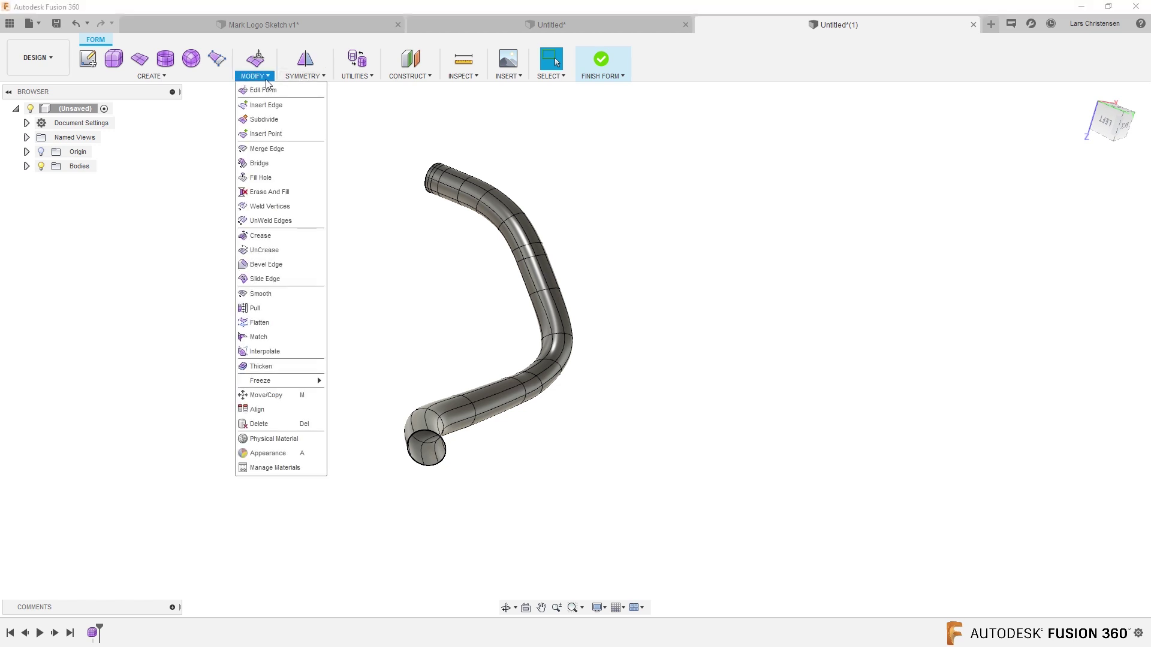
pyautogui.click(292, 366)
pyautogui.click(476, 394)
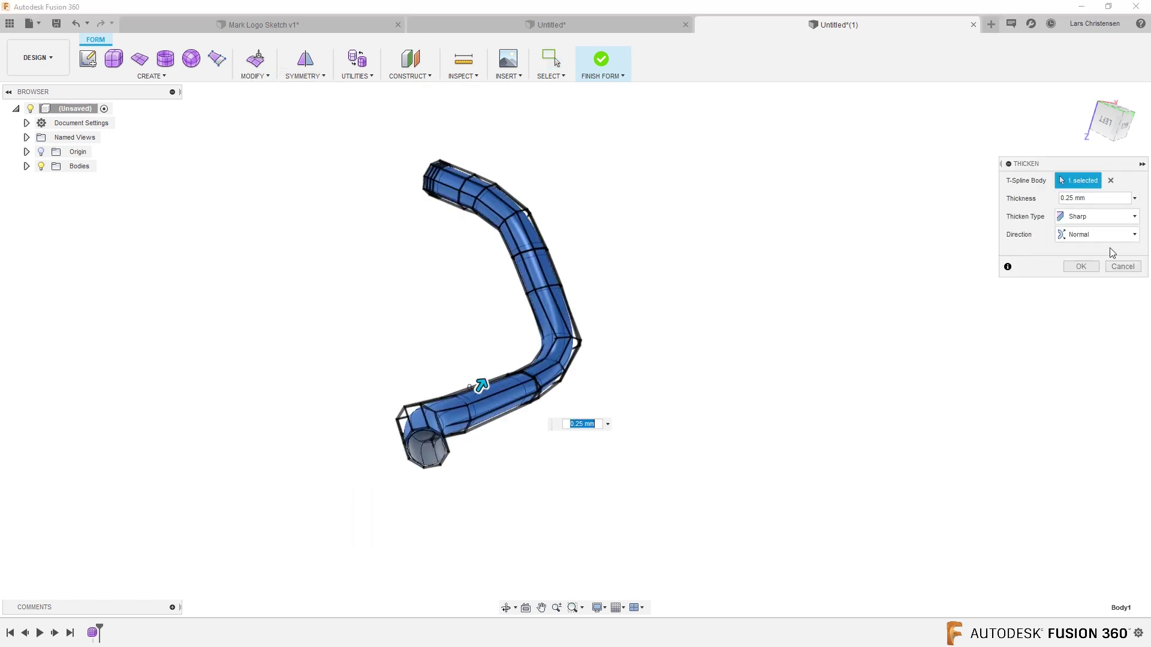
pyautogui.click(1081, 267)
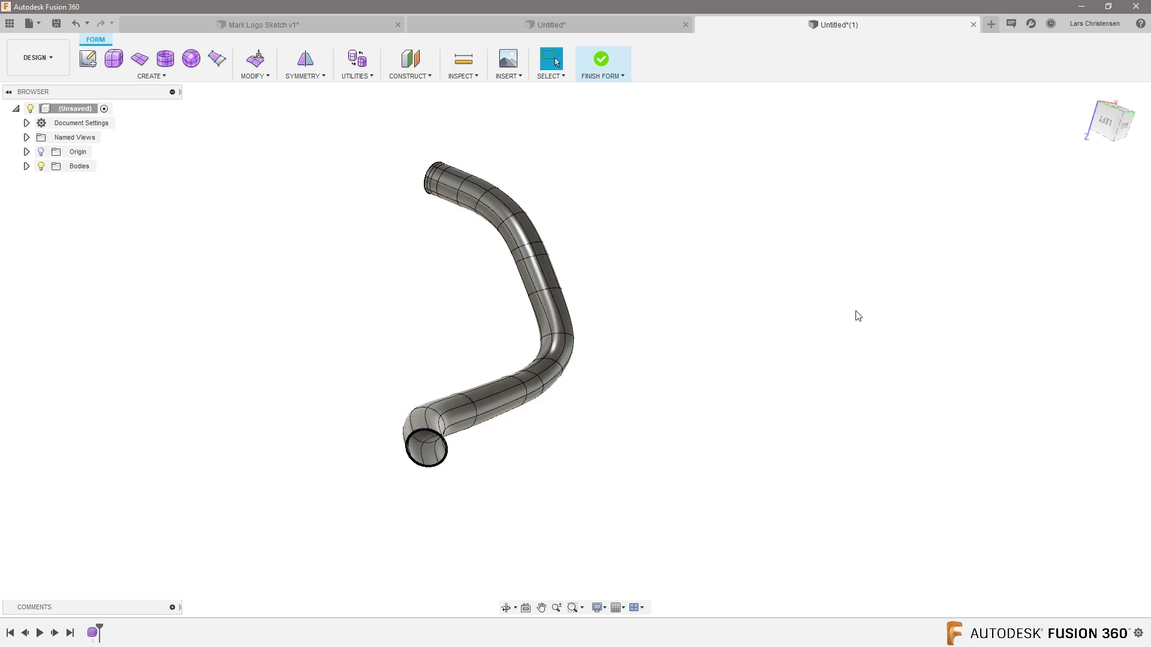
pyautogui.click(603, 59)
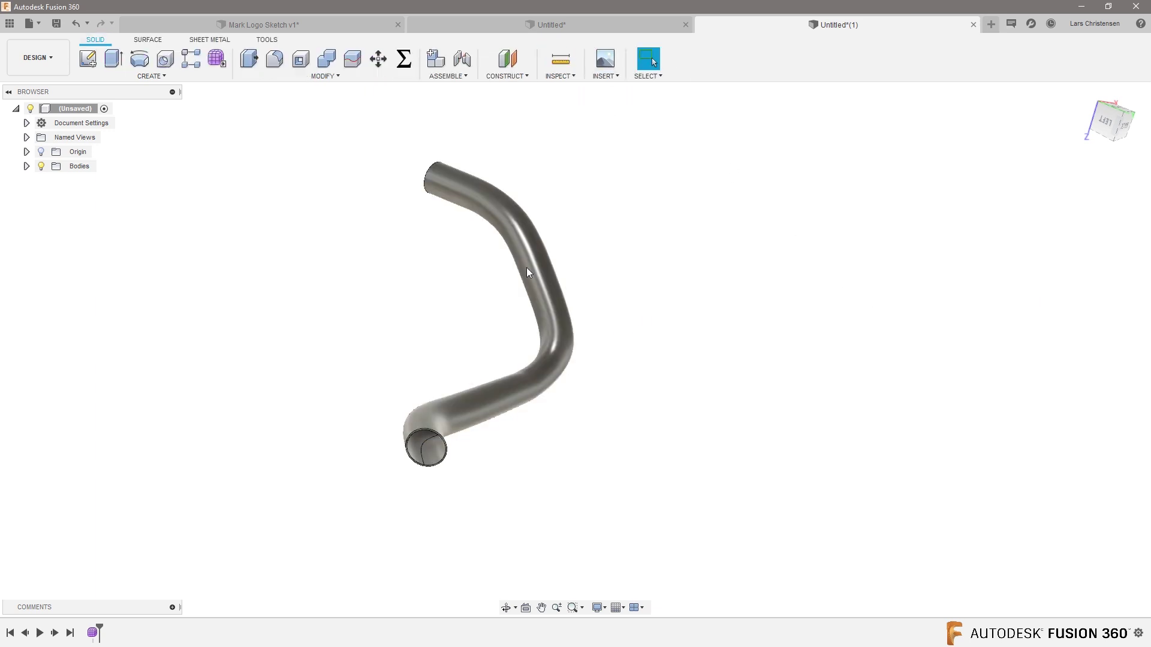
pyautogui.keyDown('shift'); pyautogui.moveTo(526, 267); pyautogui.dragTo(186, 308, button='middle'); pyautogui.keyUp('shift')
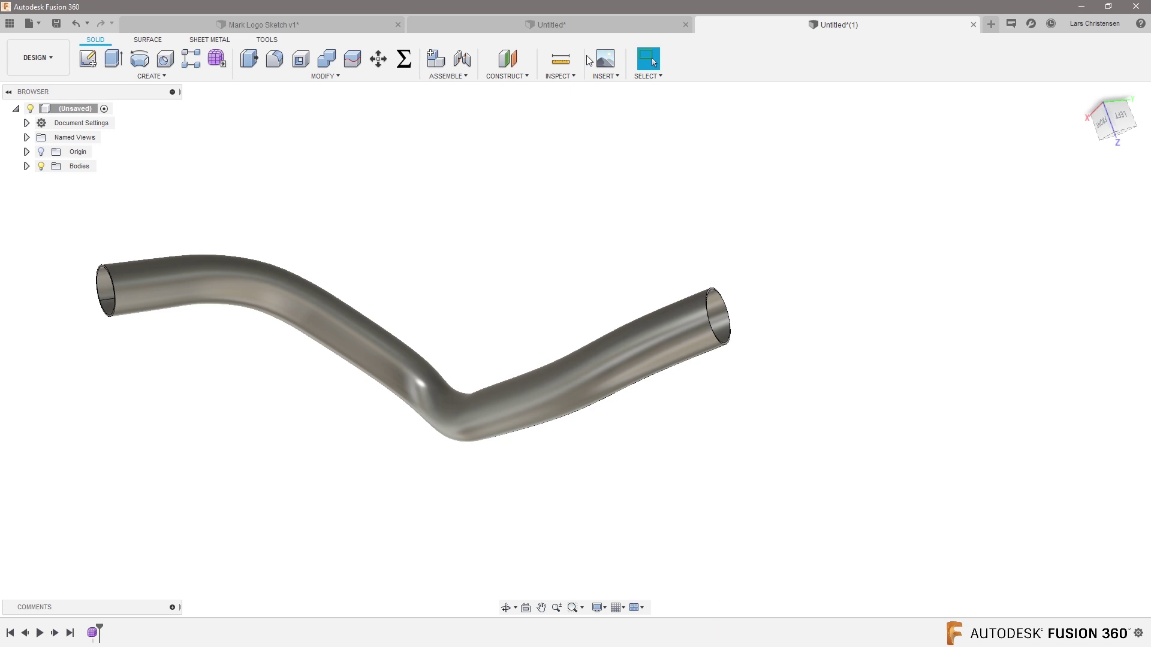
pyautogui.keyDown('shift'); pyautogui.moveTo(589, 60); pyautogui.dragTo(676, 276, button='middle'); pyautogui.keyUp('shift')
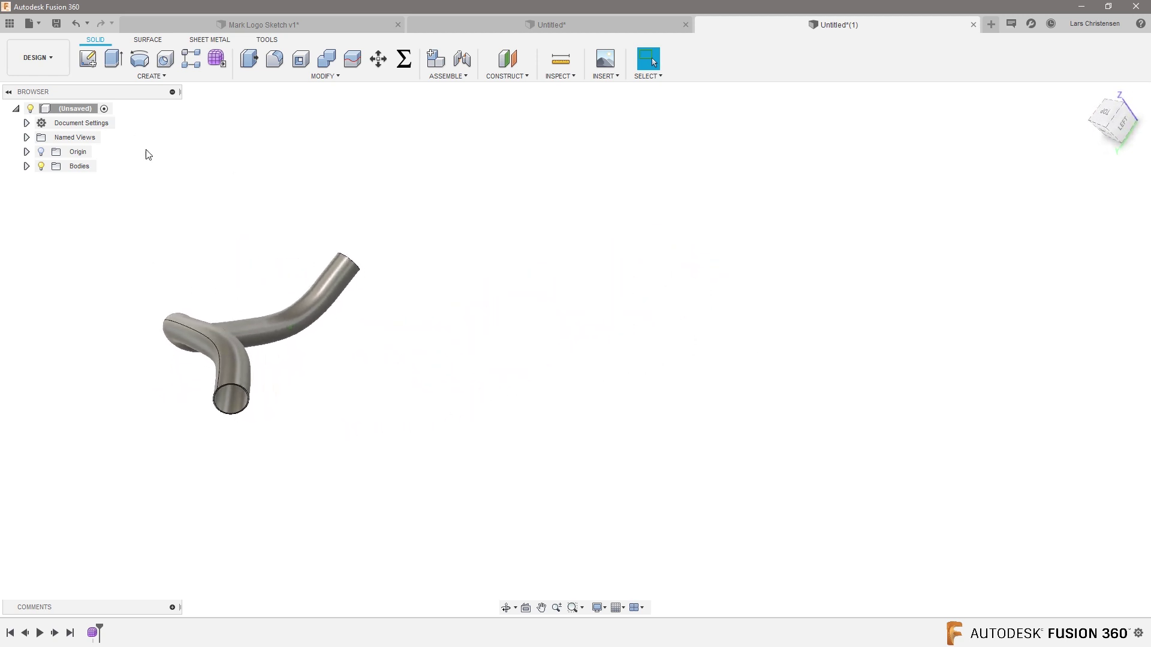
pyautogui.keyDown('shift'); pyautogui.moveTo(189, 252); pyautogui.dragTo(481, 355, button='middle'); pyautogui.keyUp('shift')
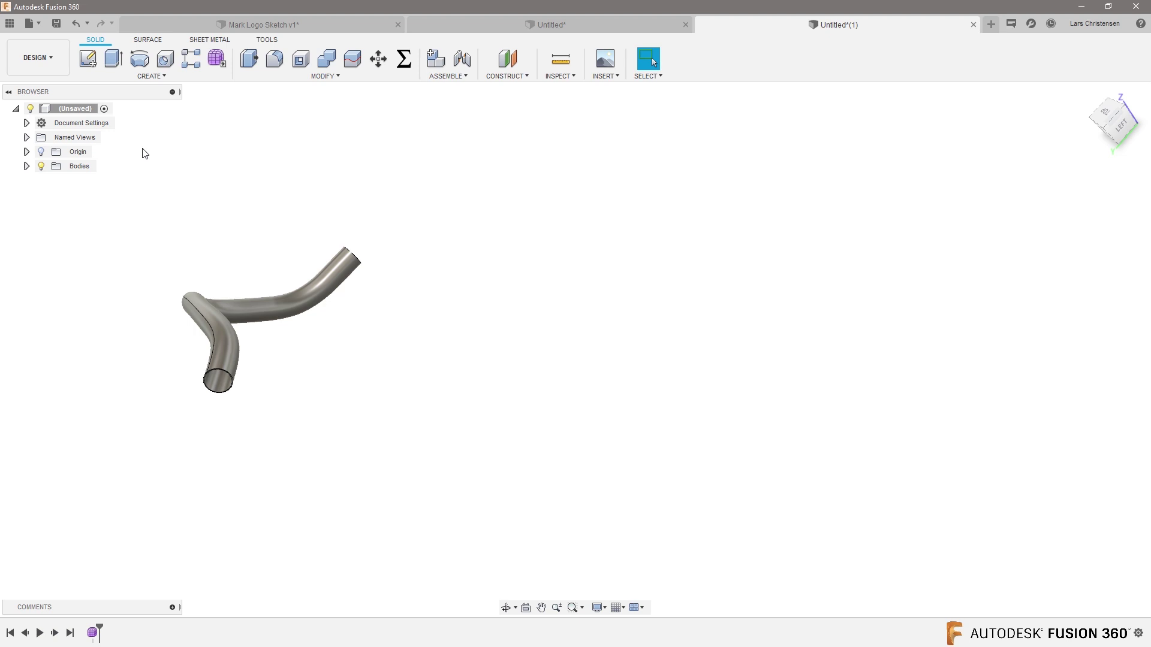
# Step: Create a coil: 100 mm diameter, 3 revolutions, 112.5 mm tall, 25° taper, 6 mm section
pyautogui.click(148, 77)
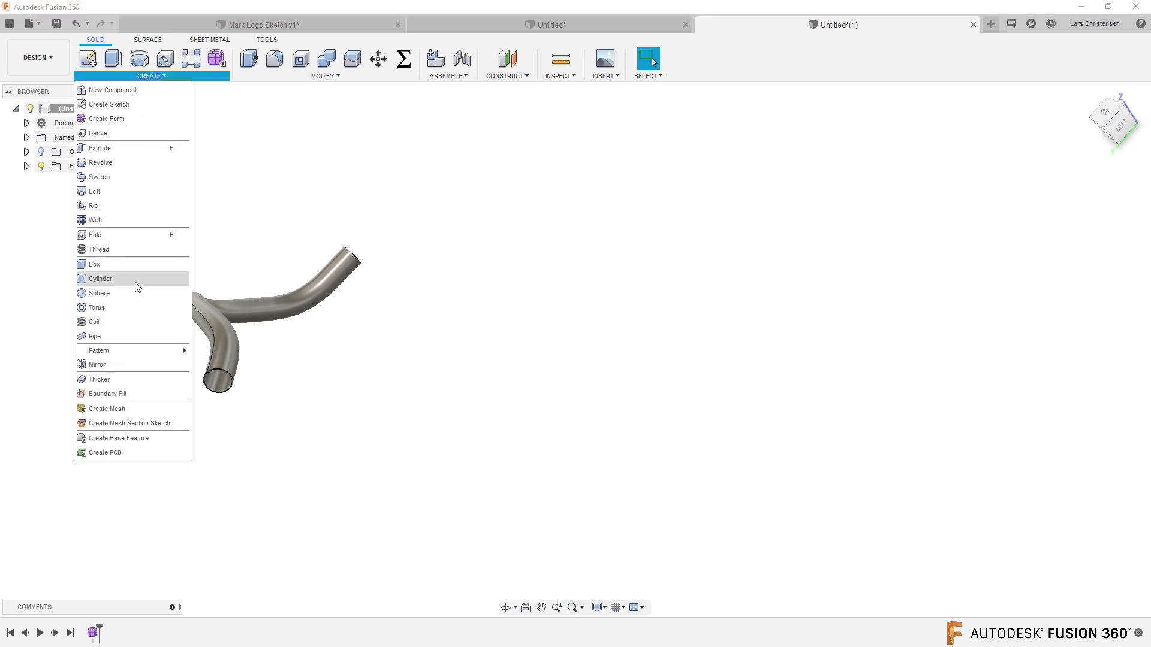
pyautogui.click(117, 324)
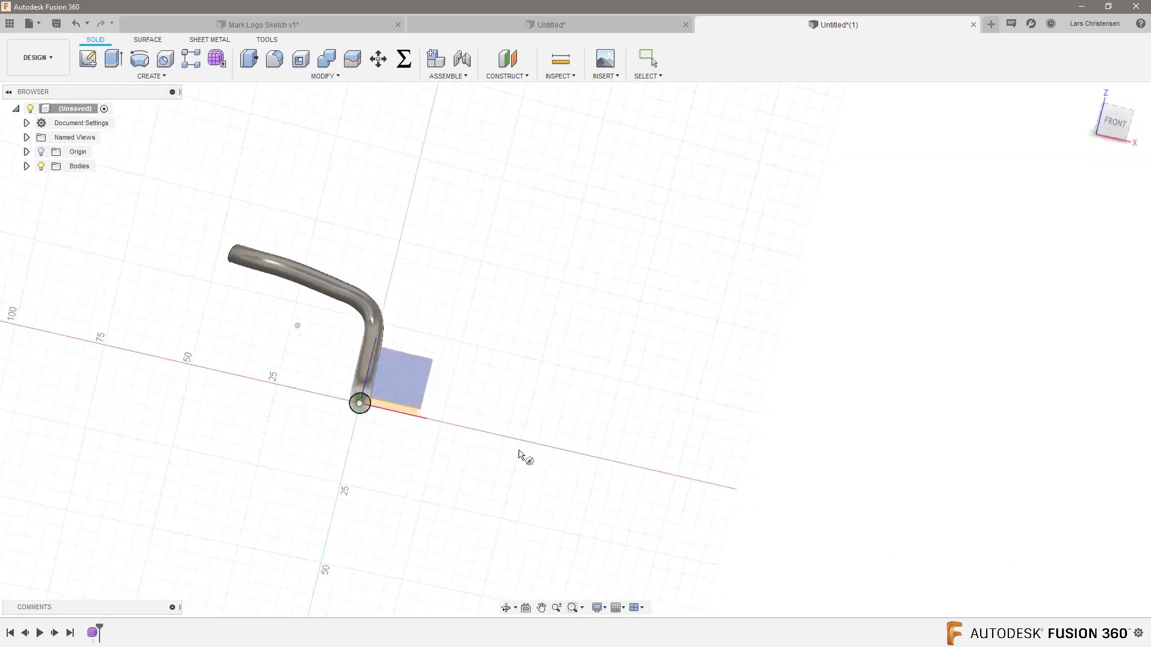
pyautogui.click(278, 420)
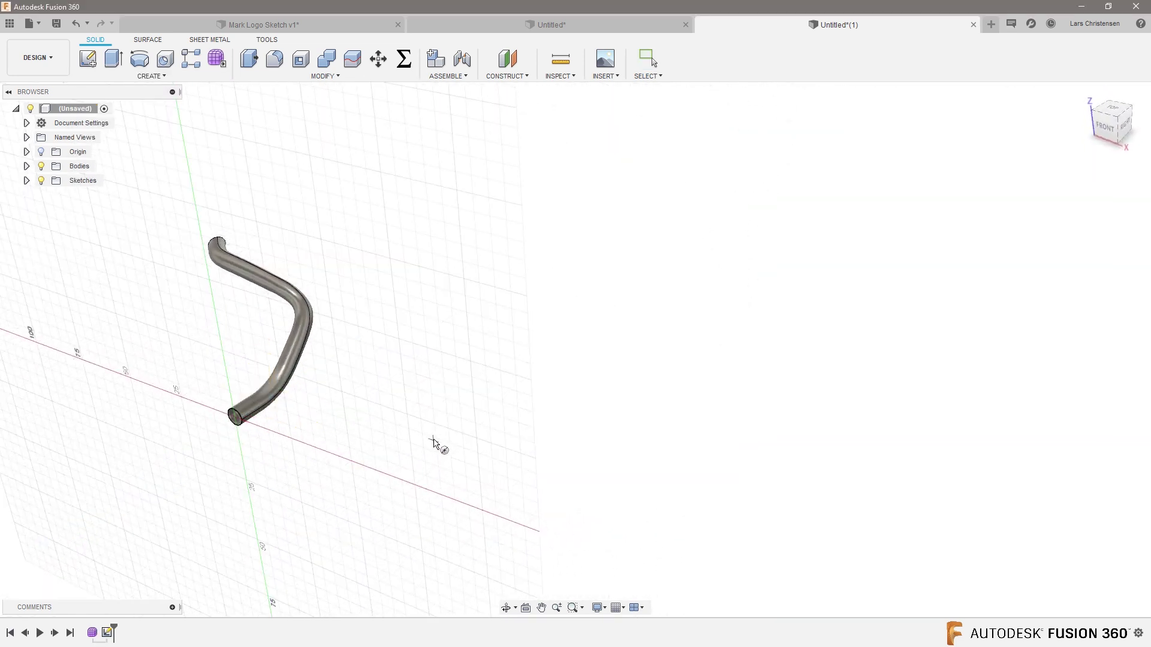
pyautogui.click(622, 554)
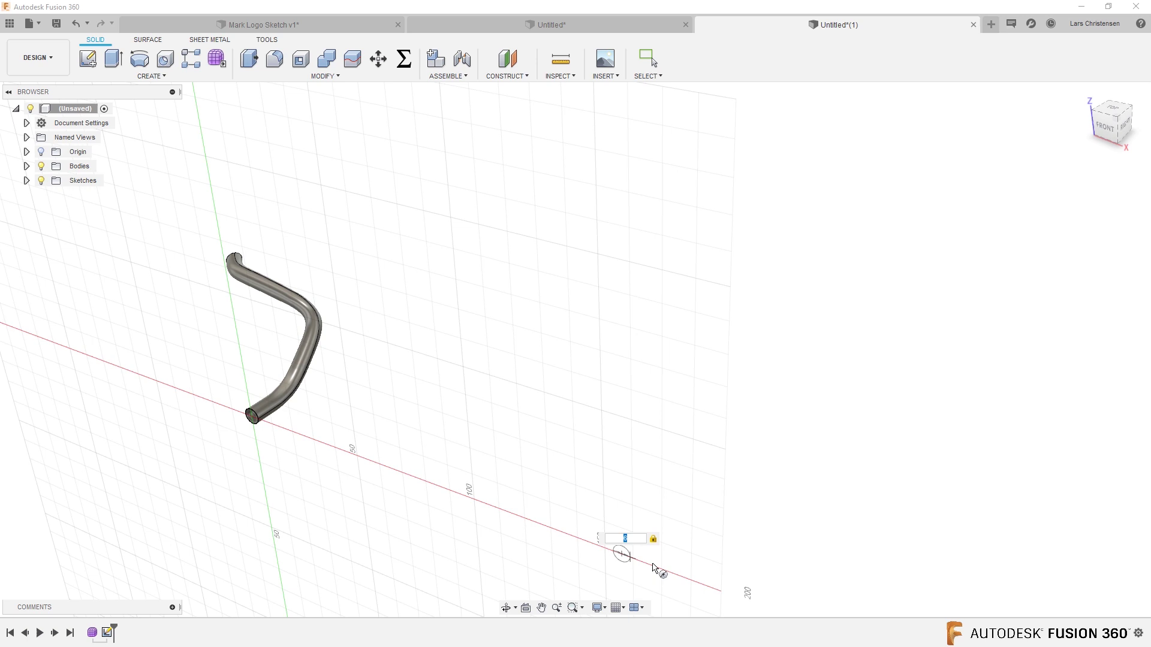
pyautogui.write('100')
pyautogui.press('Return')
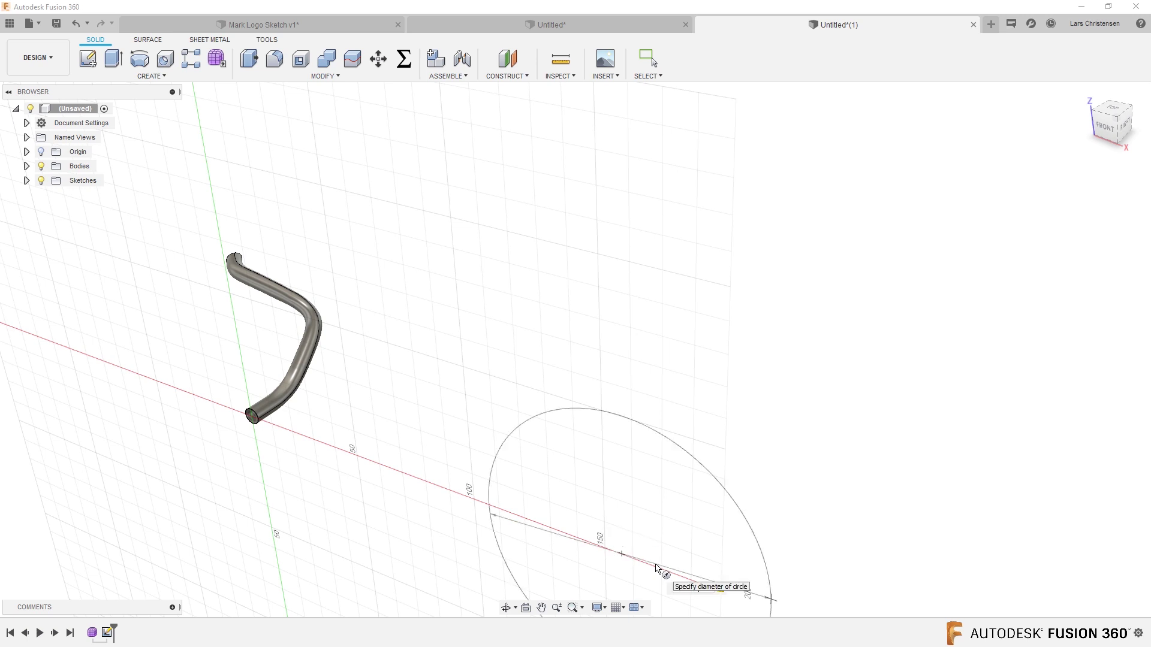
pyautogui.scroll(-5, 597, 375)
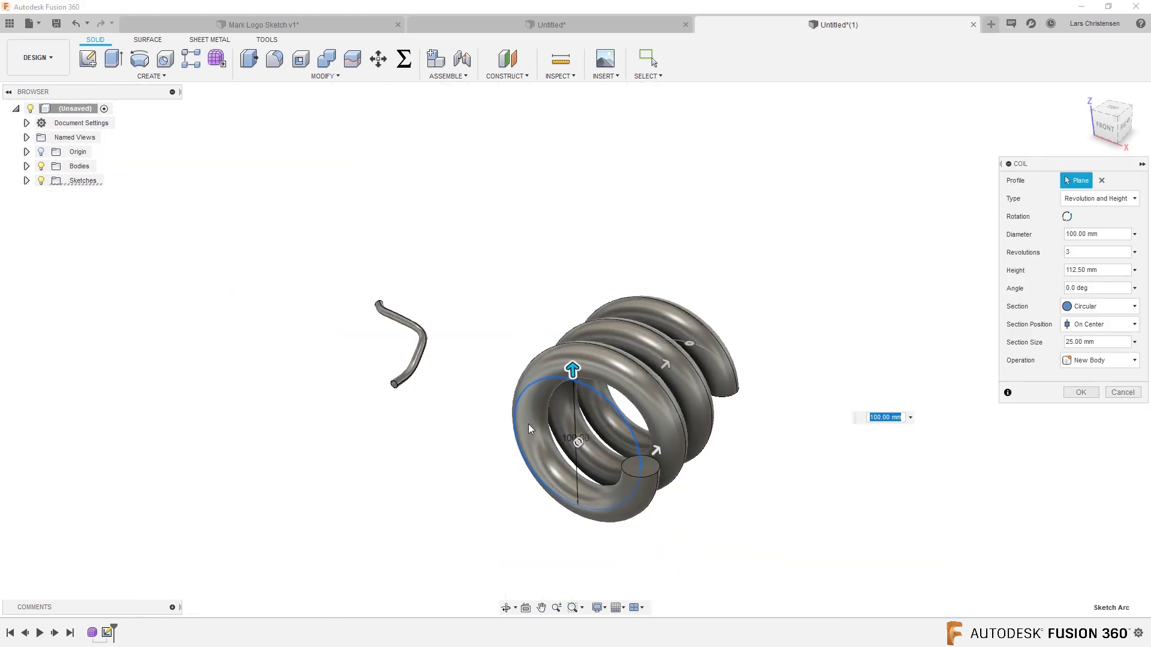
pyautogui.scroll(3, 528, 423)
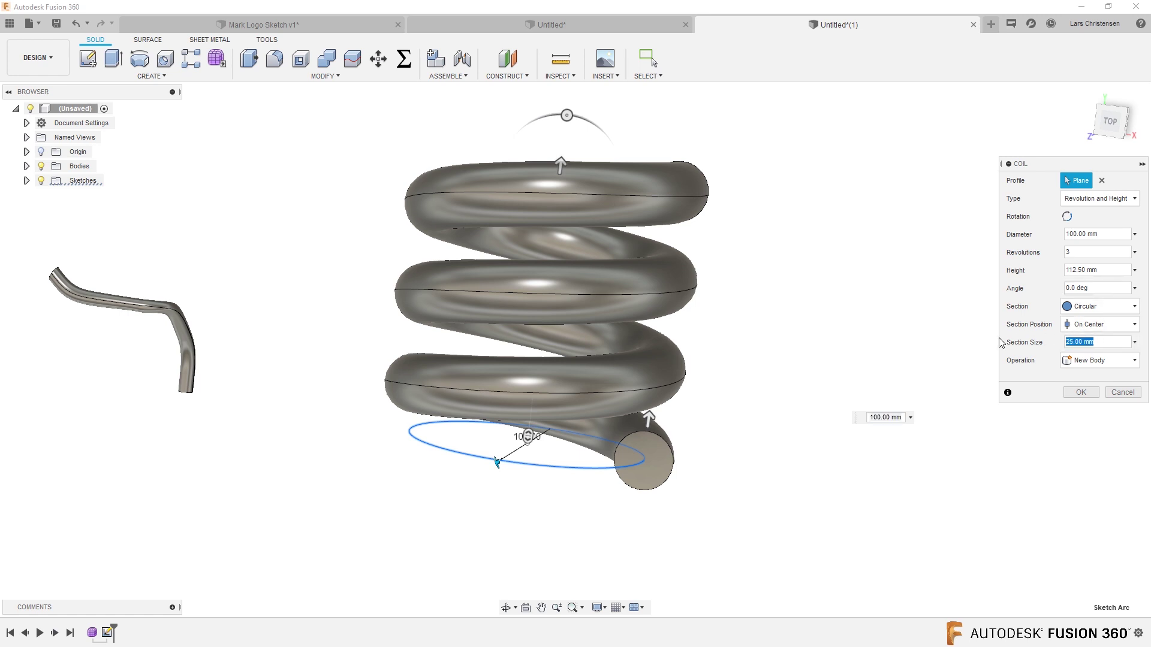
pyautogui.keyDown('shift'); pyautogui.moveTo(563, 406); pyautogui.dragTo(932, 330, button='middle'); pyautogui.keyUp('shift')
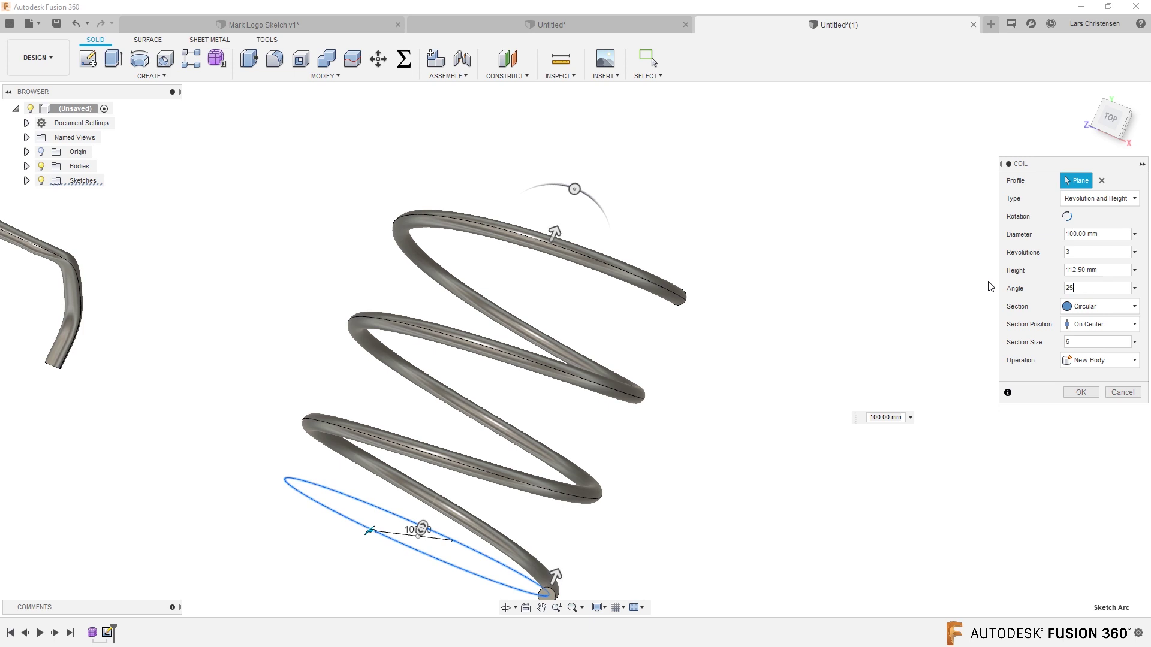
pyautogui.keyDown('shift'); pyautogui.moveTo(990, 286); pyautogui.dragTo(959, 360, button='middle'); pyautogui.keyUp('shift')
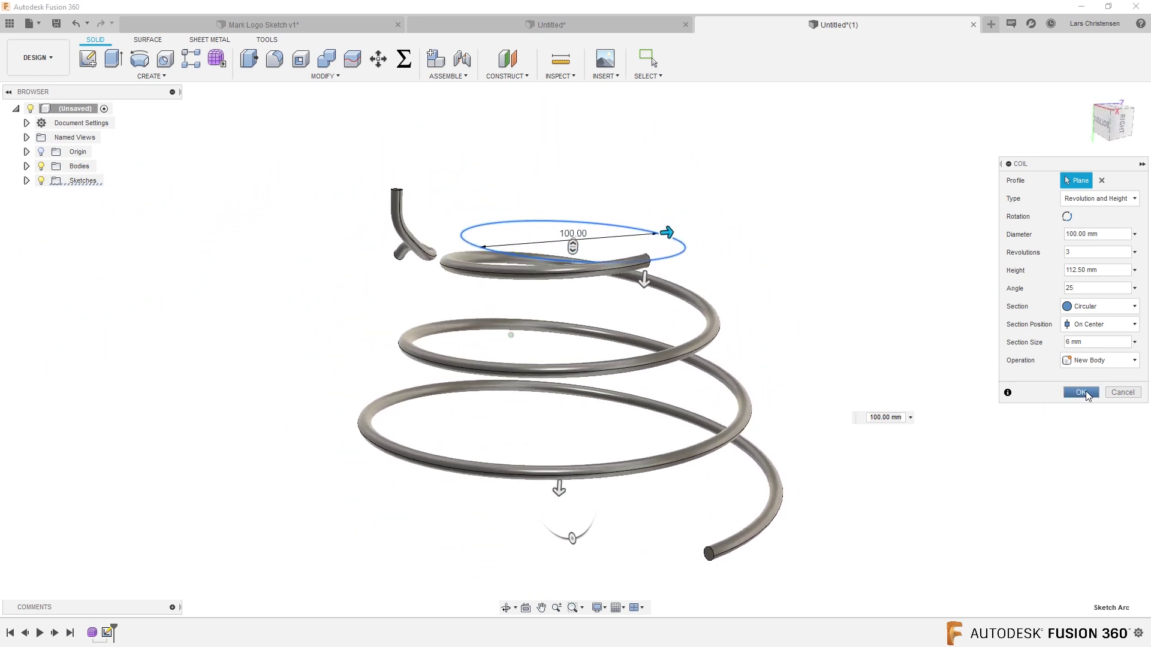
pyautogui.click(1085, 391)
pyautogui.keyDown('shift'); pyautogui.moveTo(930, 452); pyautogui.dragTo(384, 267, button='middle'); pyautogui.keyUp('shift')
# Step: Sketch on the coil's end face, project that face's circular outline, and finish the sketch
pyautogui.scroll(2, 382, 263)
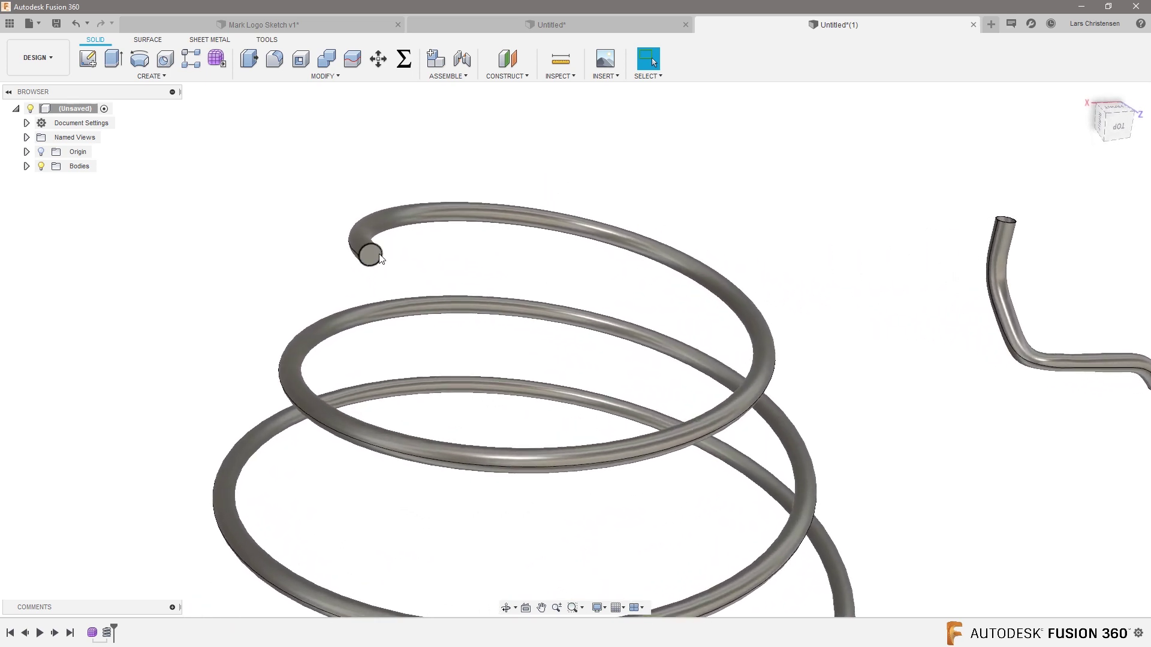
pyautogui.click(88, 58)
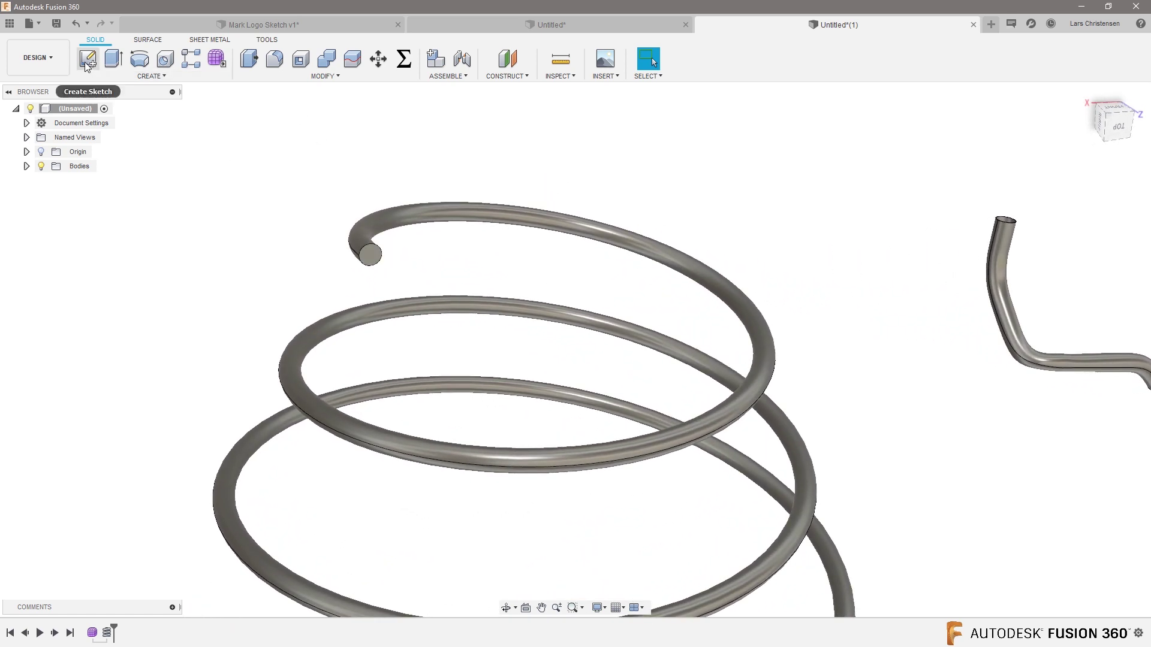
pyautogui.click(372, 263)
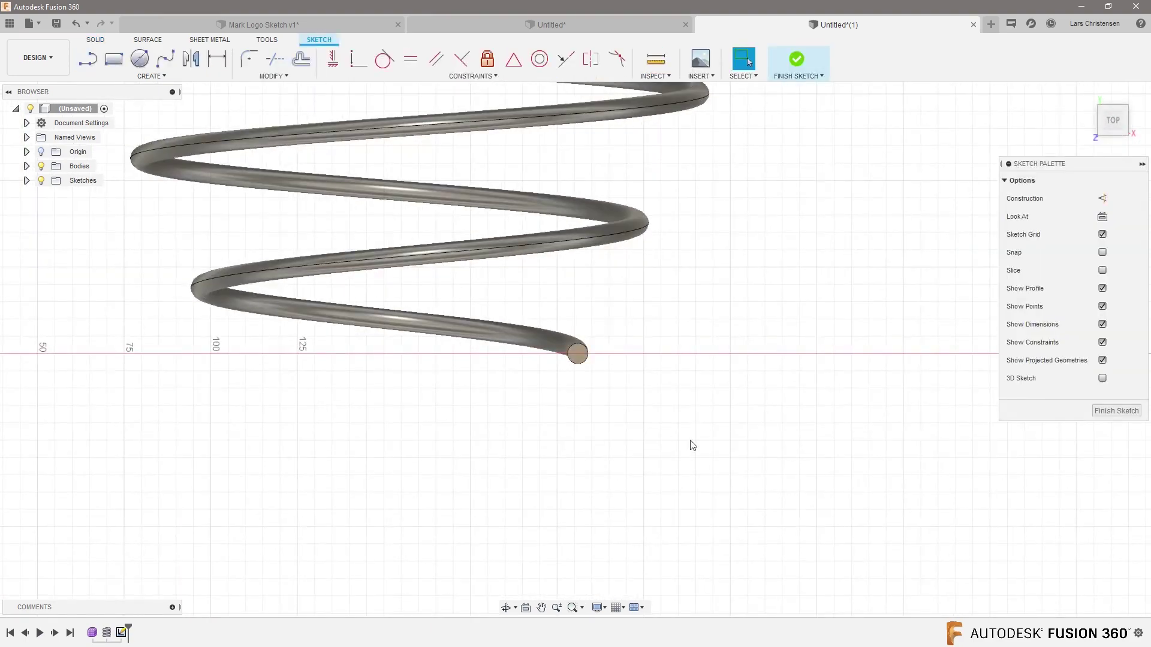
pyautogui.scroll(3, 735, 234)
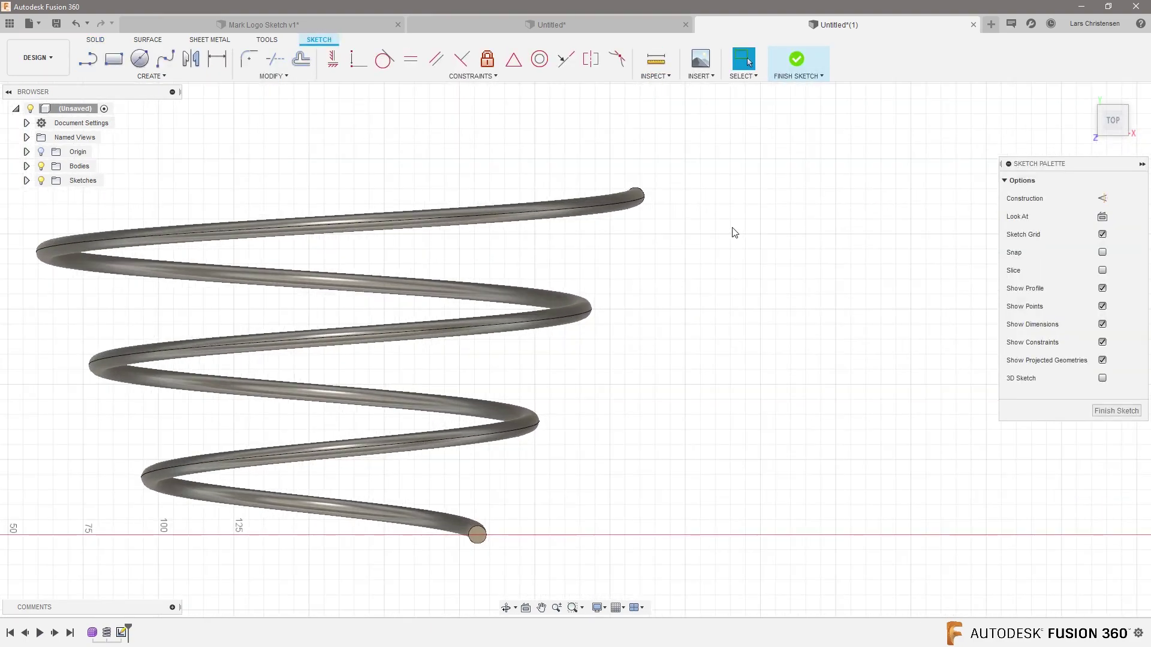
pyautogui.moveTo(753, 299)
pyautogui.keyDown('shift'); pyautogui.mouseDown(button='middle')
pyautogui.moveTo(407, 240)
pyautogui.moveTo(352, 244)
pyautogui.mouseUp(button='middle'); pyautogui.keyUp('shift')
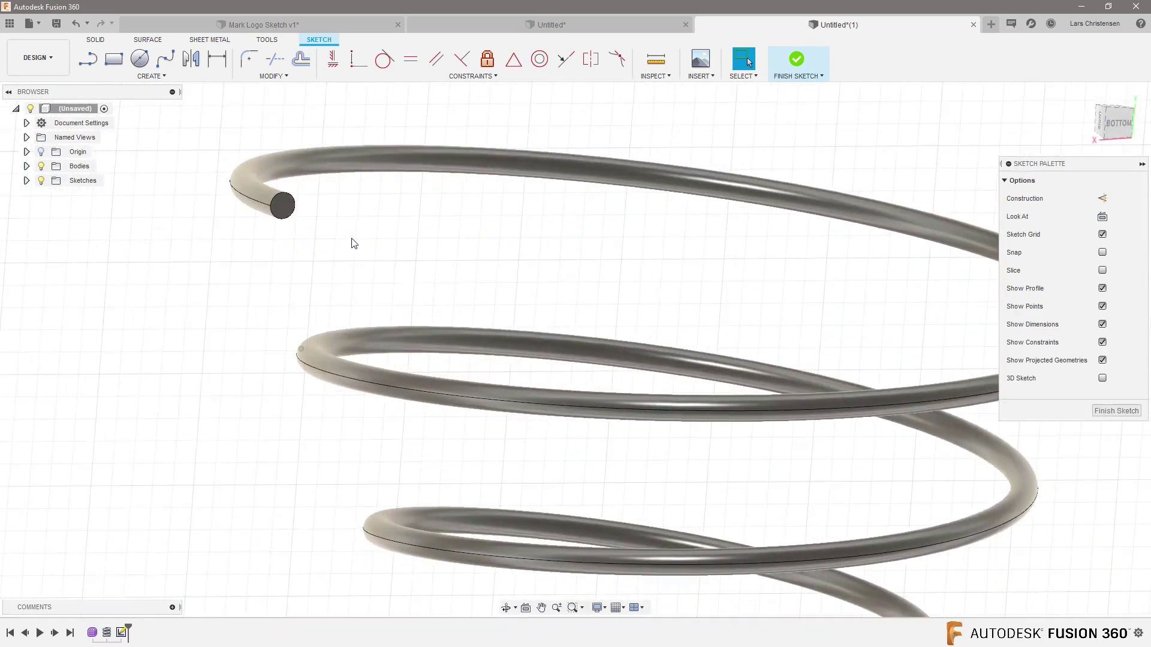
pyautogui.press('p')
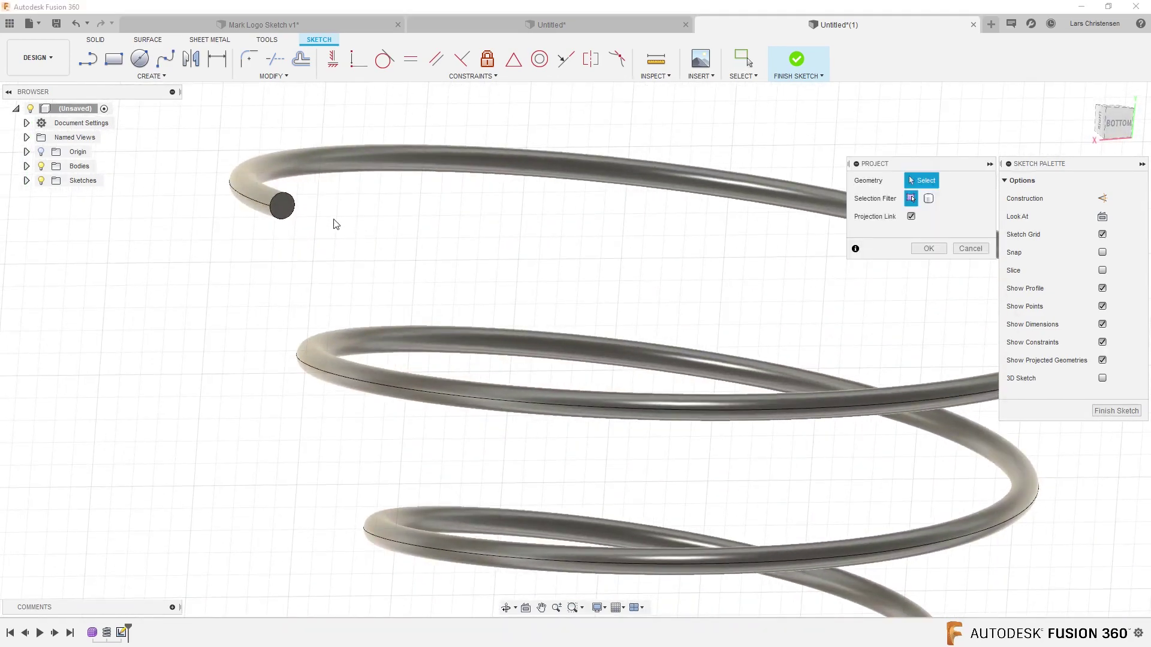
pyautogui.click(285, 210)
pyautogui.click(929, 248)
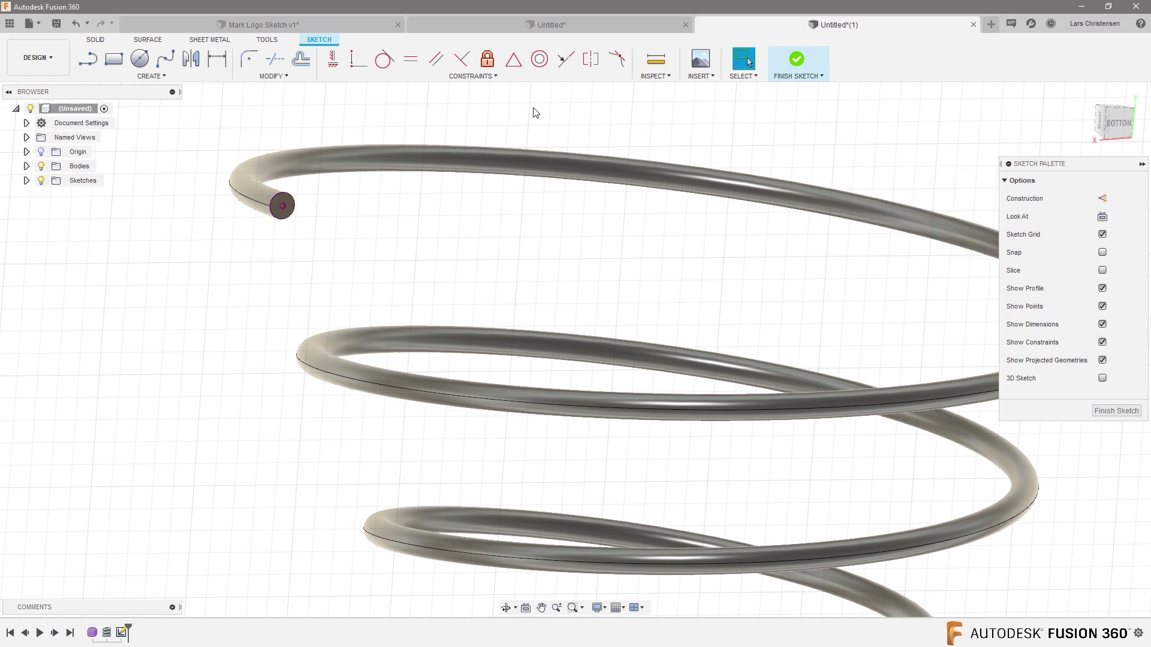
pyautogui.click(1116, 411)
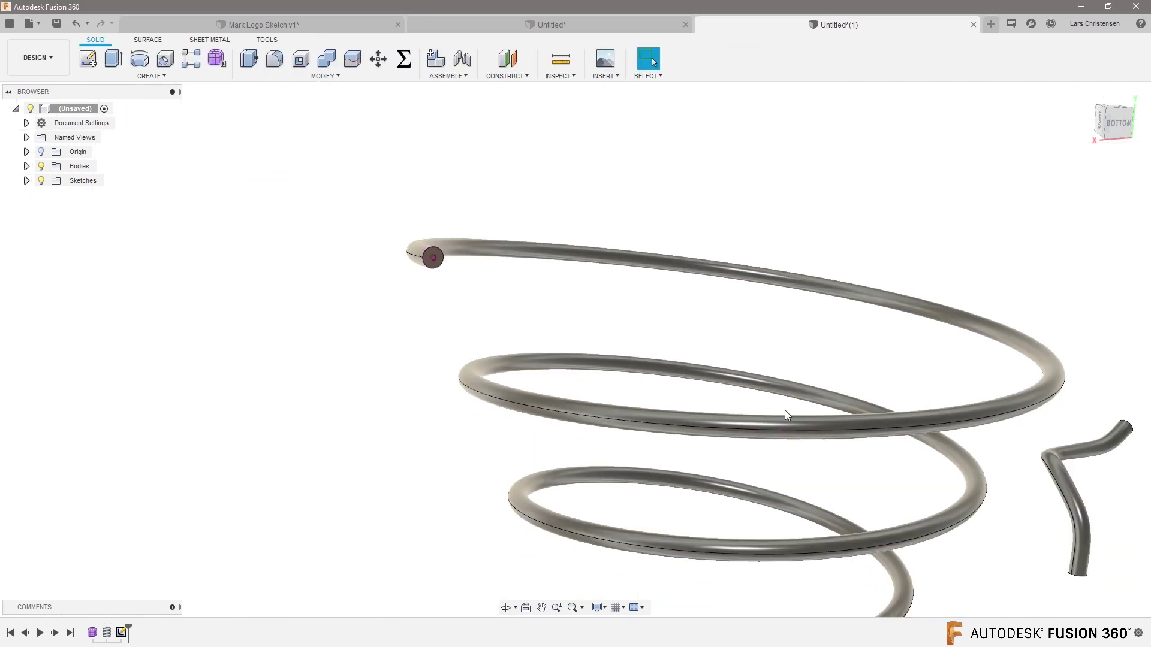
# Step: Extrude the coil's circular end profile about 192.855 mm as a joined straight stem
pyautogui.click(113, 59)
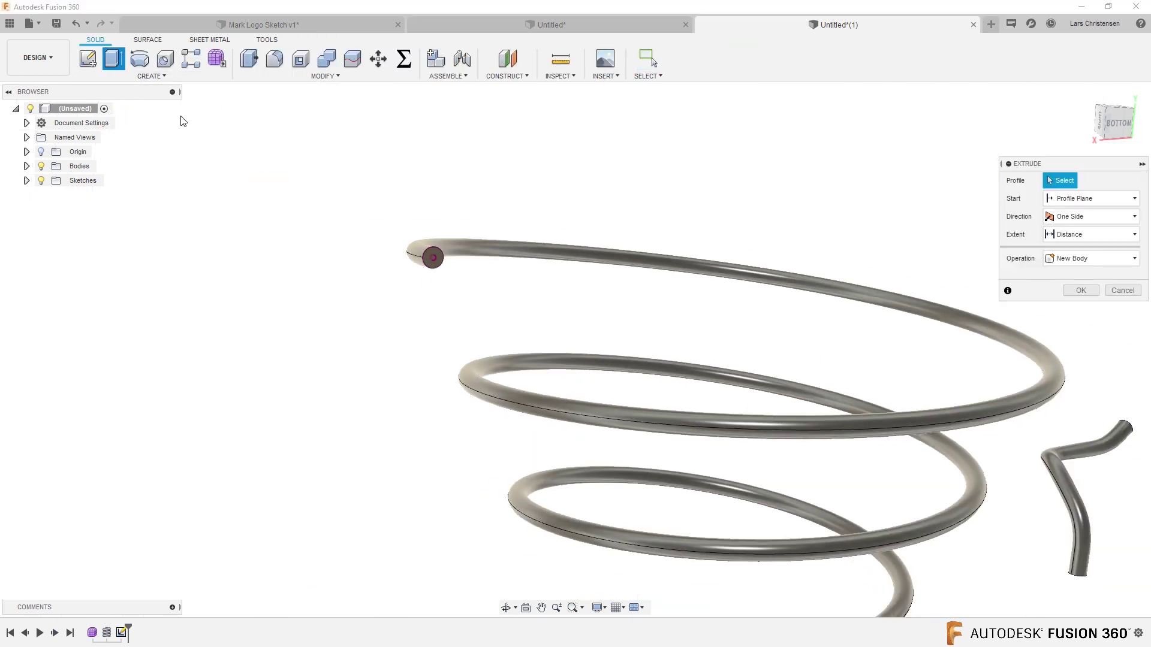
pyautogui.click(433, 264)
pyautogui.scroll(-3, 486, 306)
pyautogui.keyDown('shift'); pyautogui.moveTo(486, 306); pyautogui.dragTo(506, 390, button='middle'); pyautogui.keyUp('shift')
pyautogui.moveTo(434, 340); pyautogui.dragTo(803, 367)
pyautogui.click(1074, 329)
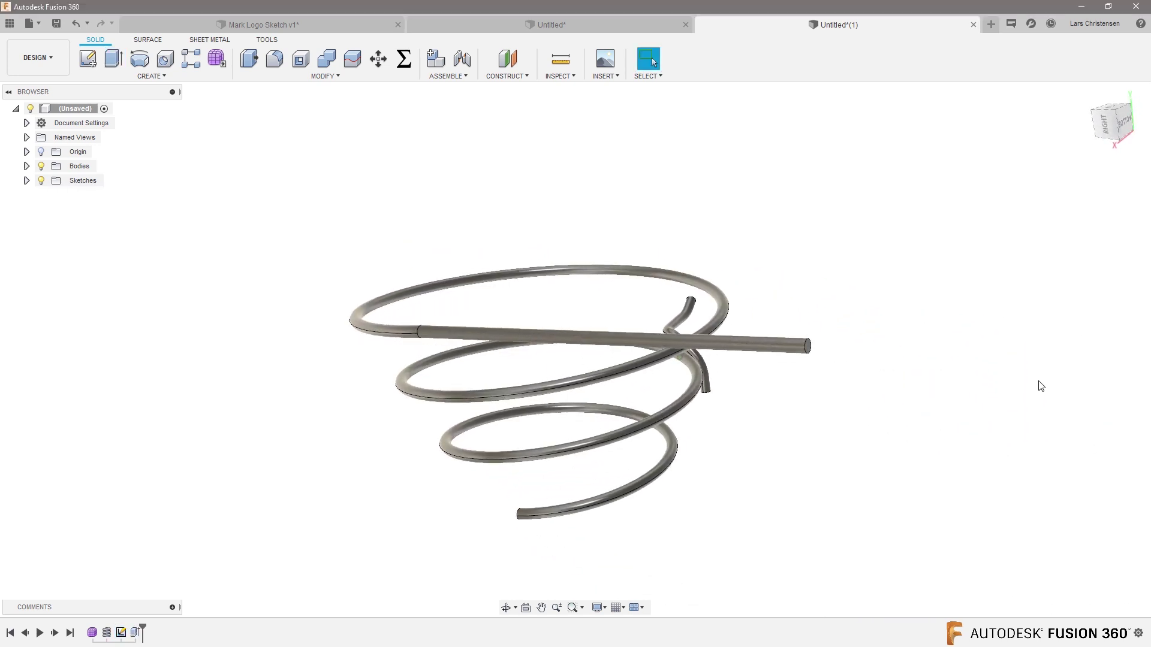
pyautogui.keyDown('shift'); pyautogui.moveTo(966, 385); pyautogui.dragTo(873, 394, button='middle'); pyautogui.keyUp('shift')
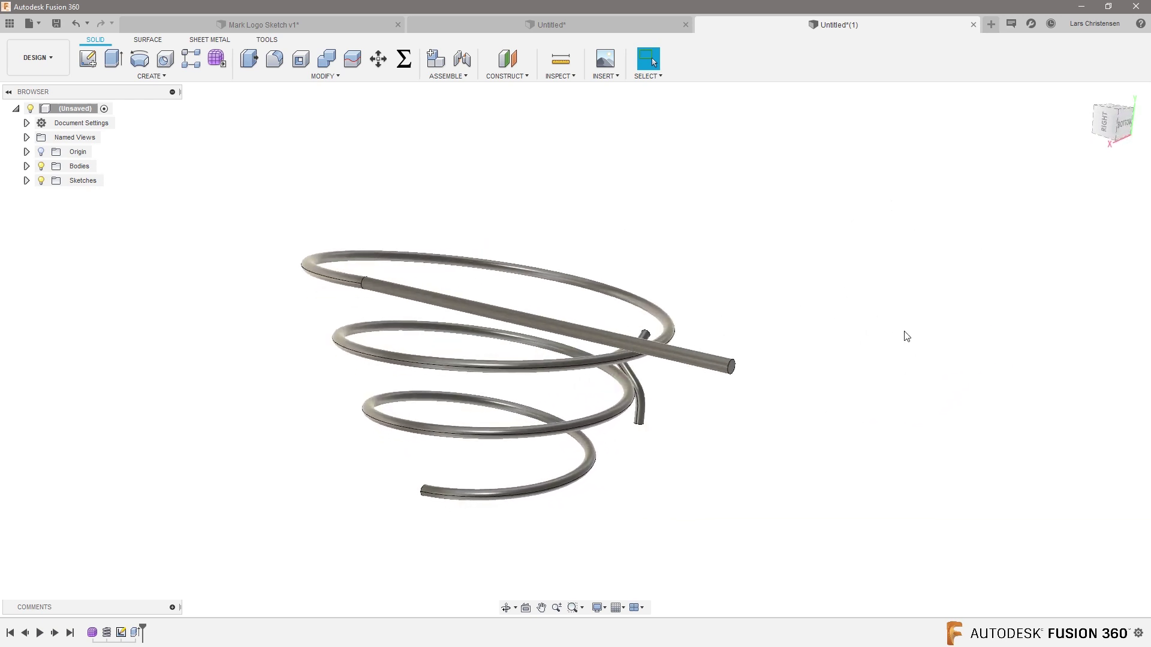
pyautogui.keyDown('shift'); pyautogui.moveTo(899, 369); pyautogui.dragTo(941, 441, button='middle'); pyautogui.keyUp('shift')
pyautogui.keyDown('shift'); pyautogui.moveTo(454, 157); pyautogui.dragTo(364, 110, button='middle'); pyautogui.keyUp('shift')
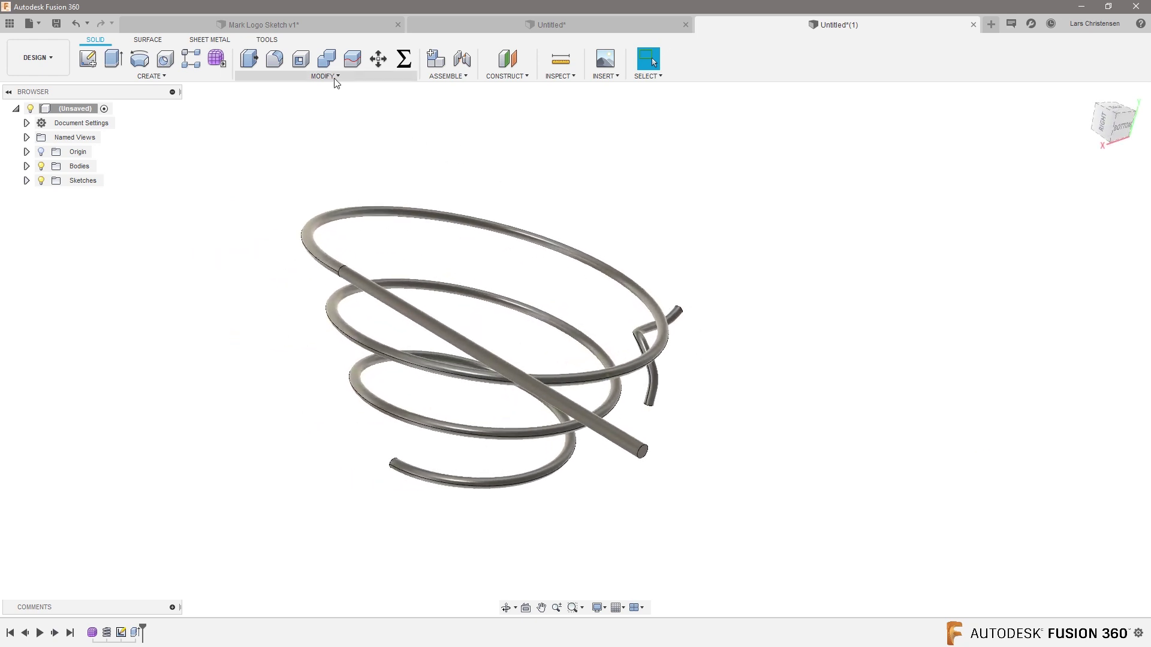
# Step: Shell the coil and stem to 0.25 mm inside thickness, removing both end faces
pyautogui.click(300, 59)
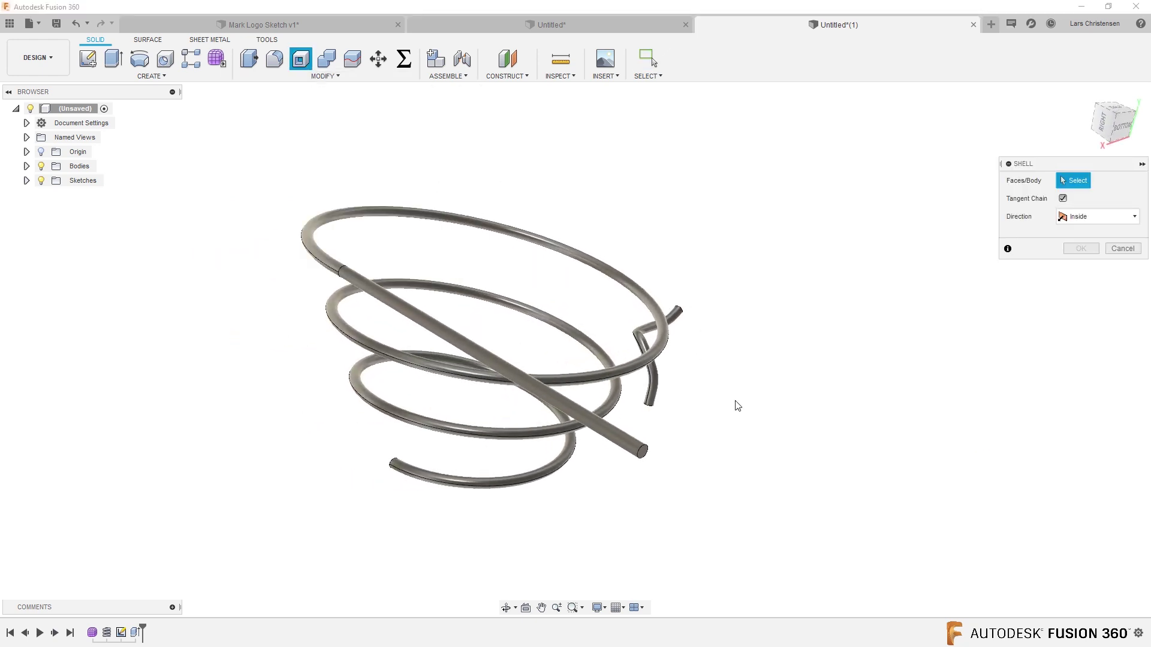
pyautogui.keyDown('shift'); pyautogui.moveTo(734, 420); pyautogui.dragTo(346, 350, button='middle'); pyautogui.keyUp('shift')
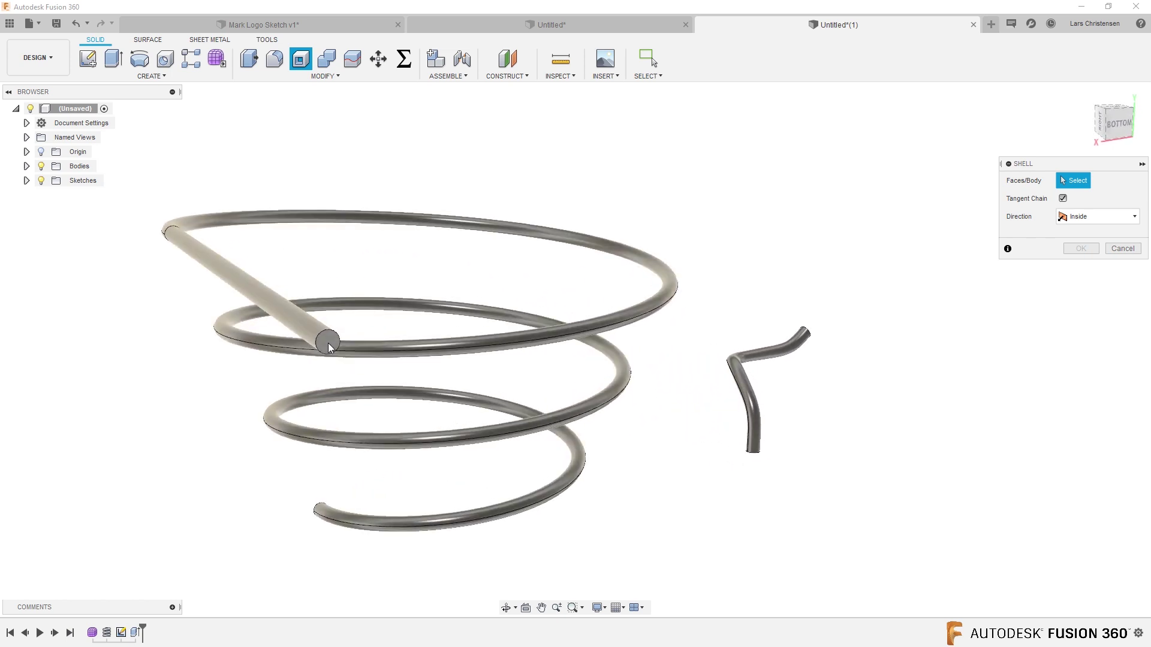
pyautogui.click(329, 343)
pyautogui.keyDown('shift'); pyautogui.moveTo(562, 469); pyautogui.dragTo(751, 478, button='middle'); pyautogui.keyUp('shift')
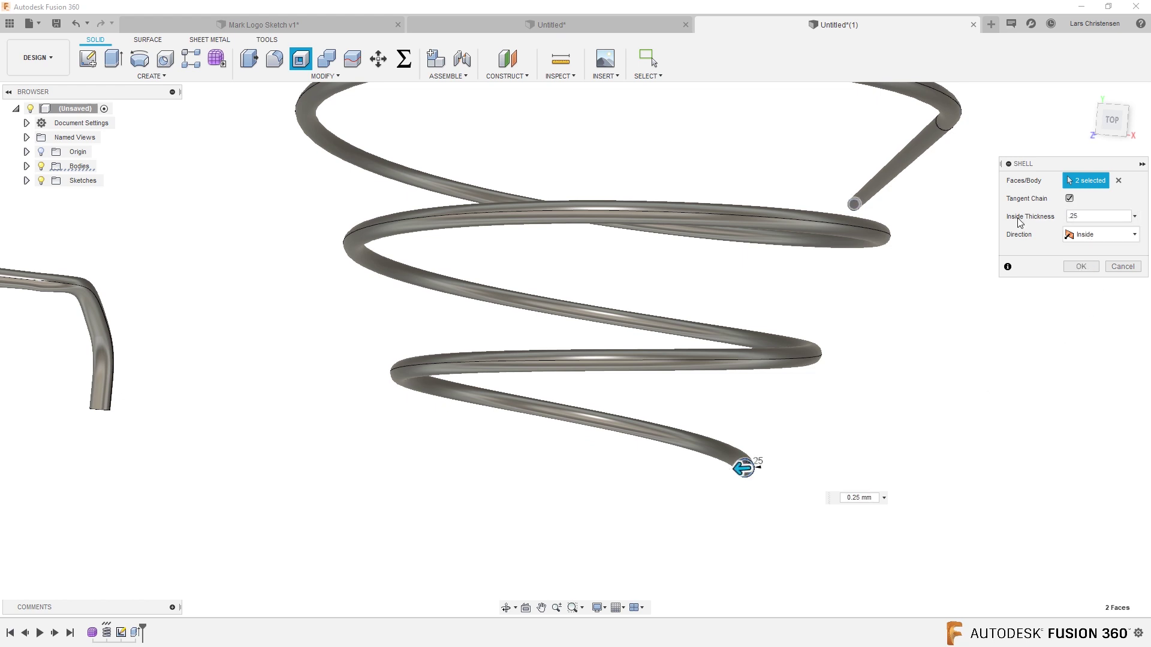
pyautogui.press('Return')
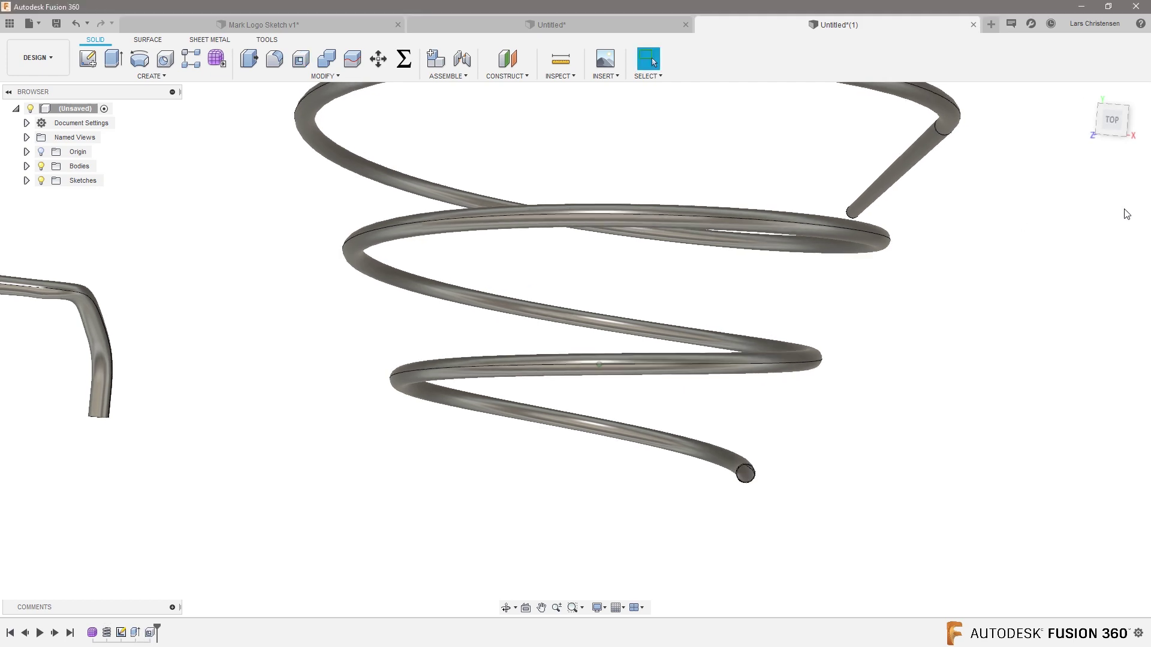
pyautogui.keyDown('shift'); pyautogui.moveTo(1021, 225); pyautogui.dragTo(418, 424, button='middle'); pyautogui.keyUp('shift')
pyautogui.scroll(-5, 563, 367)
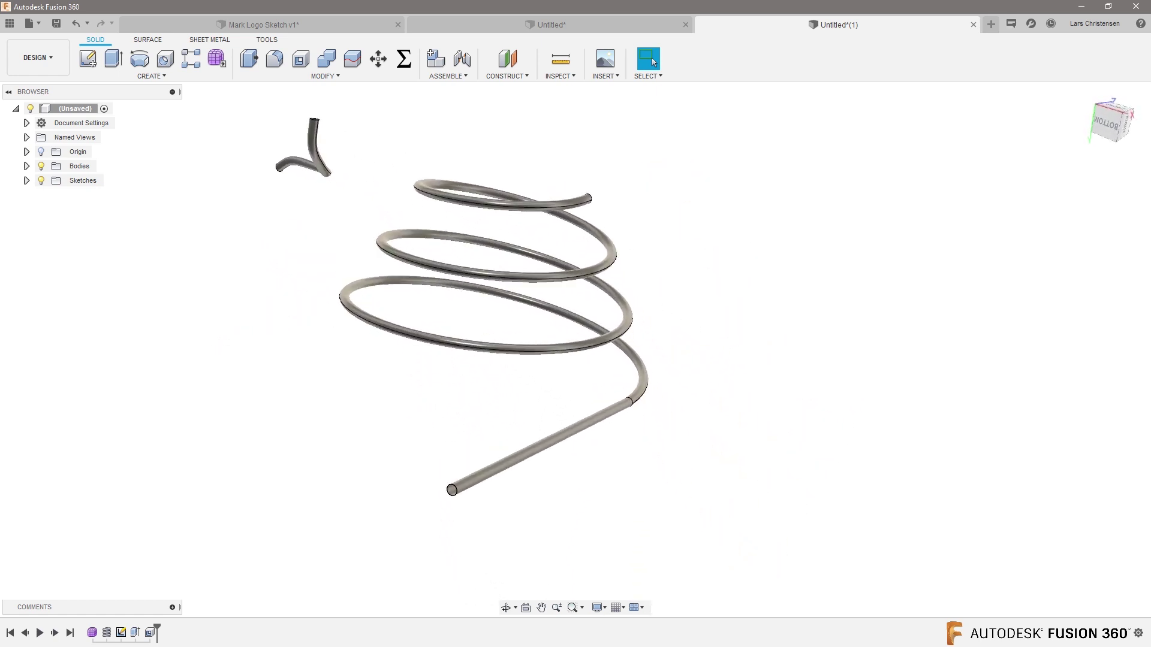